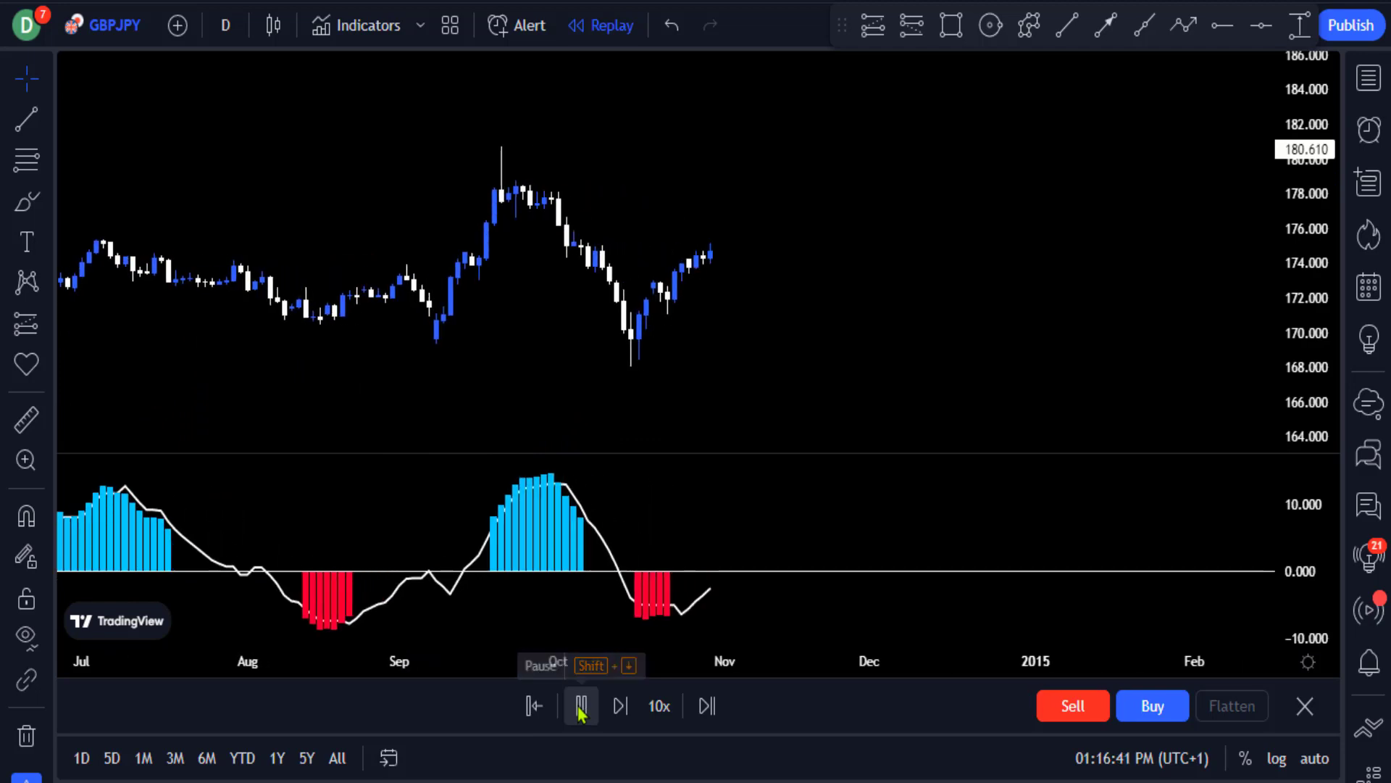
- Pause the GBPJPY daily bar replay once price breaks upward, and resume playback
{"action": "left_click", "coordinate": [580, 706]}
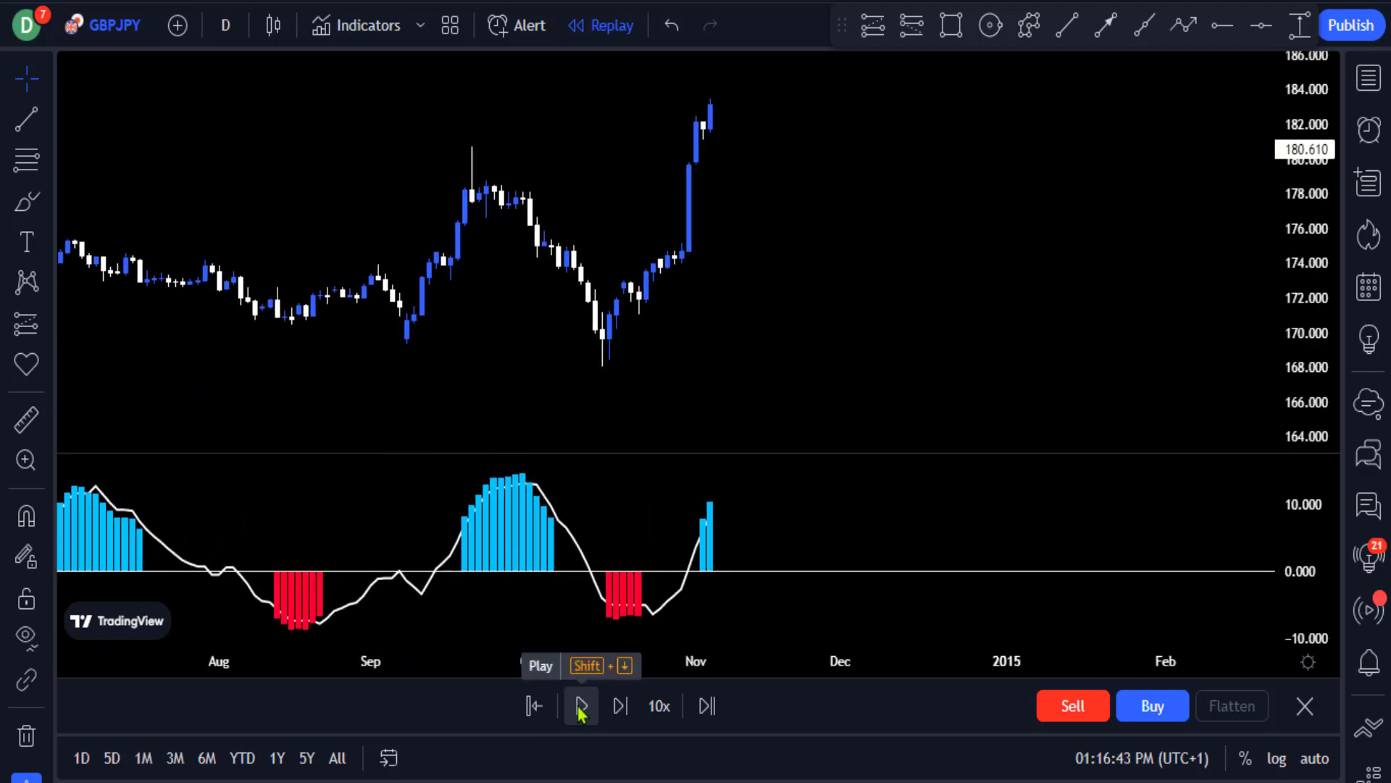
{"action": "left_click", "coordinate": [580, 706]}
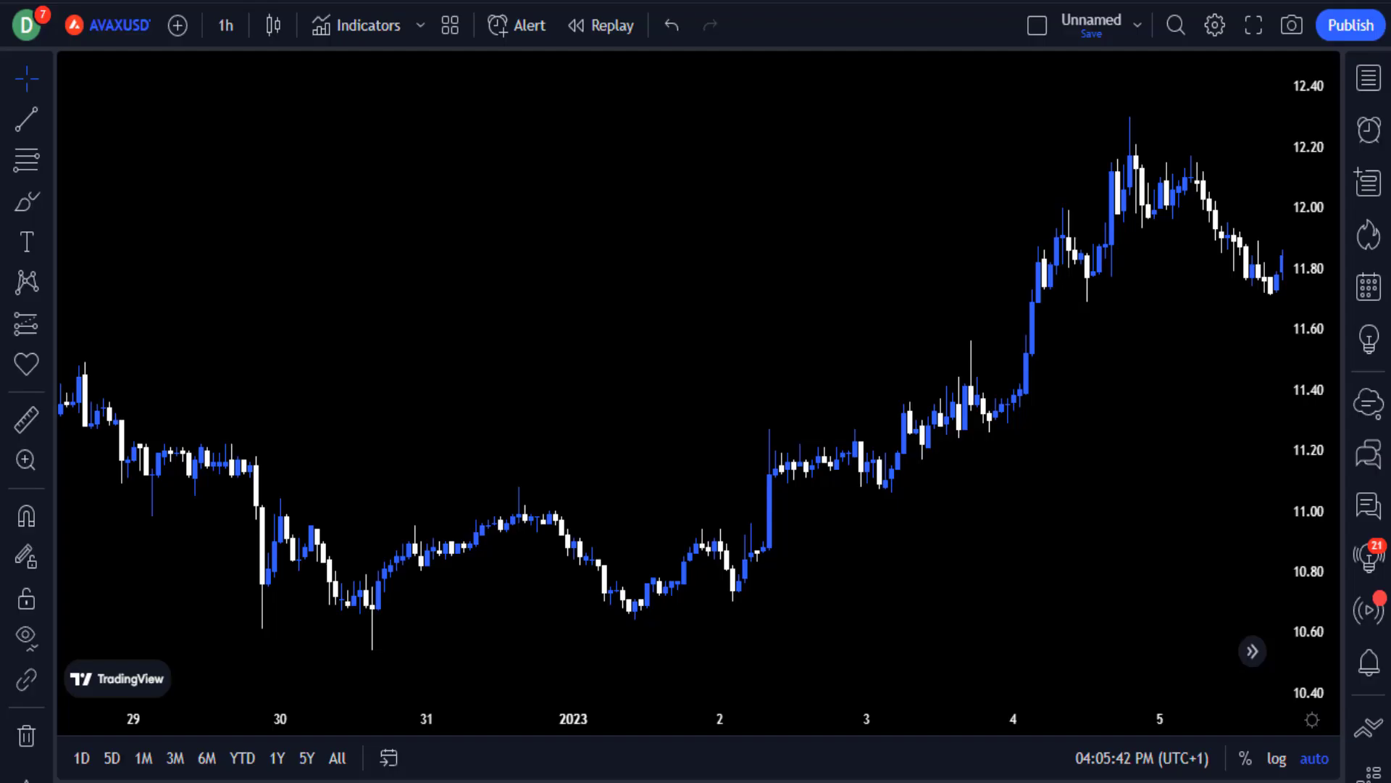
- Load the Binance AVAXUSDT (AVAX / TetherUS) symbol on the chart
{"action": "left_click", "coordinate": [113, 25]}
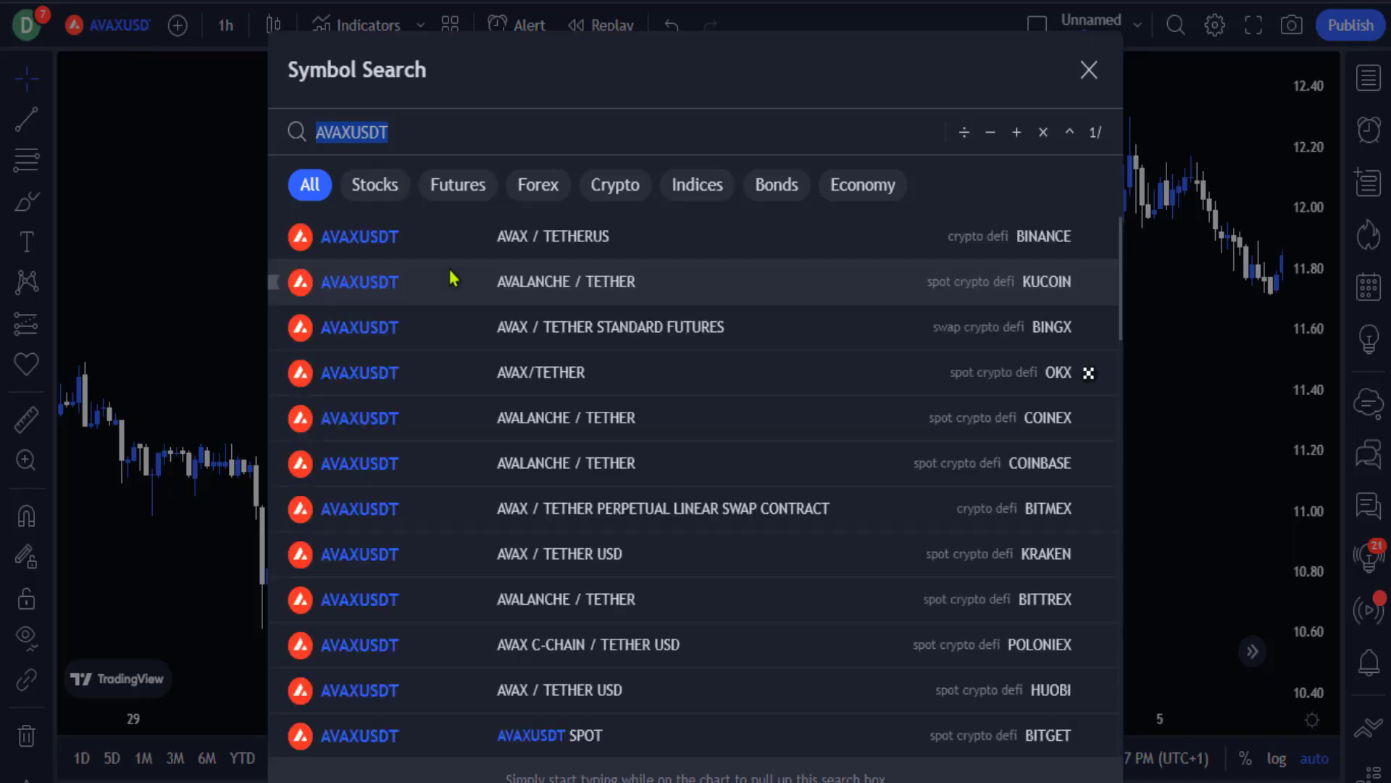
{"action": "left_click", "coordinate": [674, 244]}
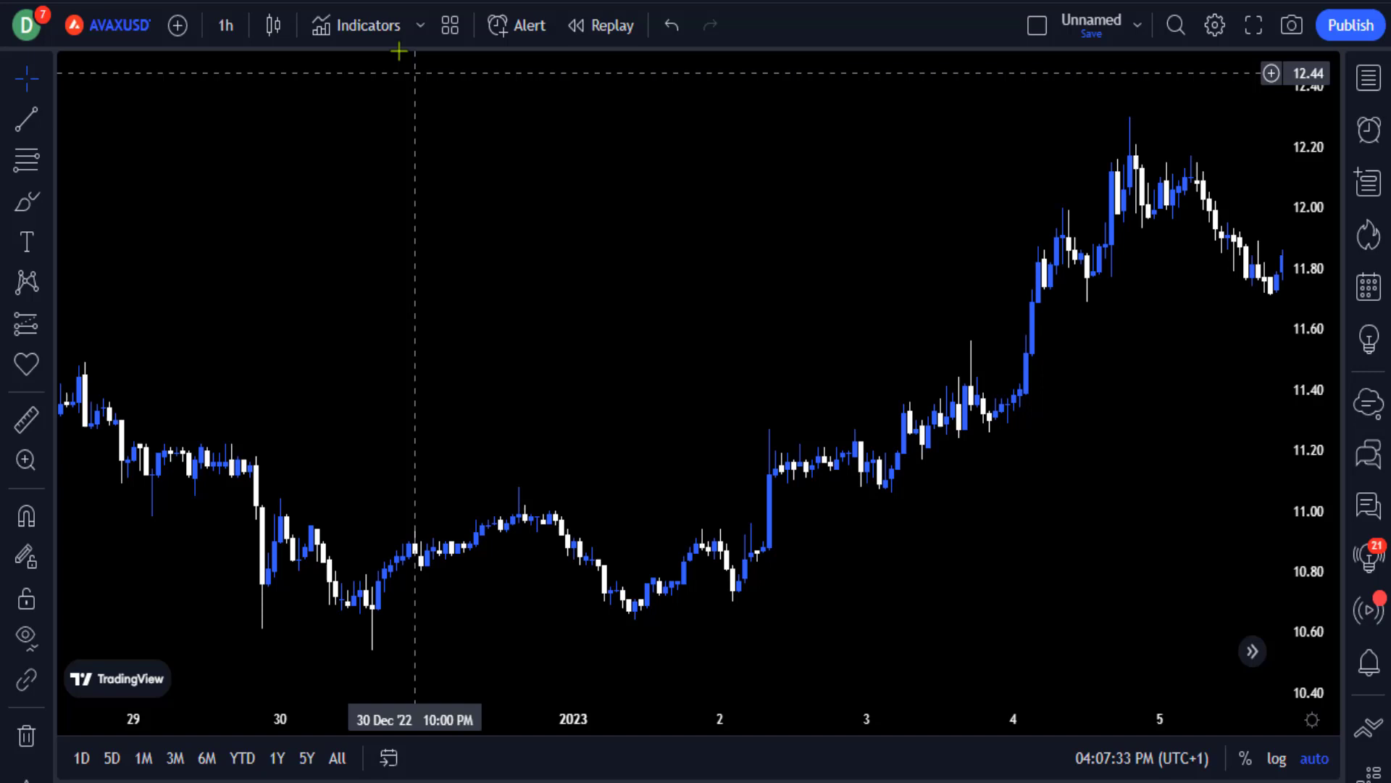
- Search the indicators for "pivot" and add Pivot Support & Resistance to the chart
{"action": "left_click", "coordinate": [389, 24]}
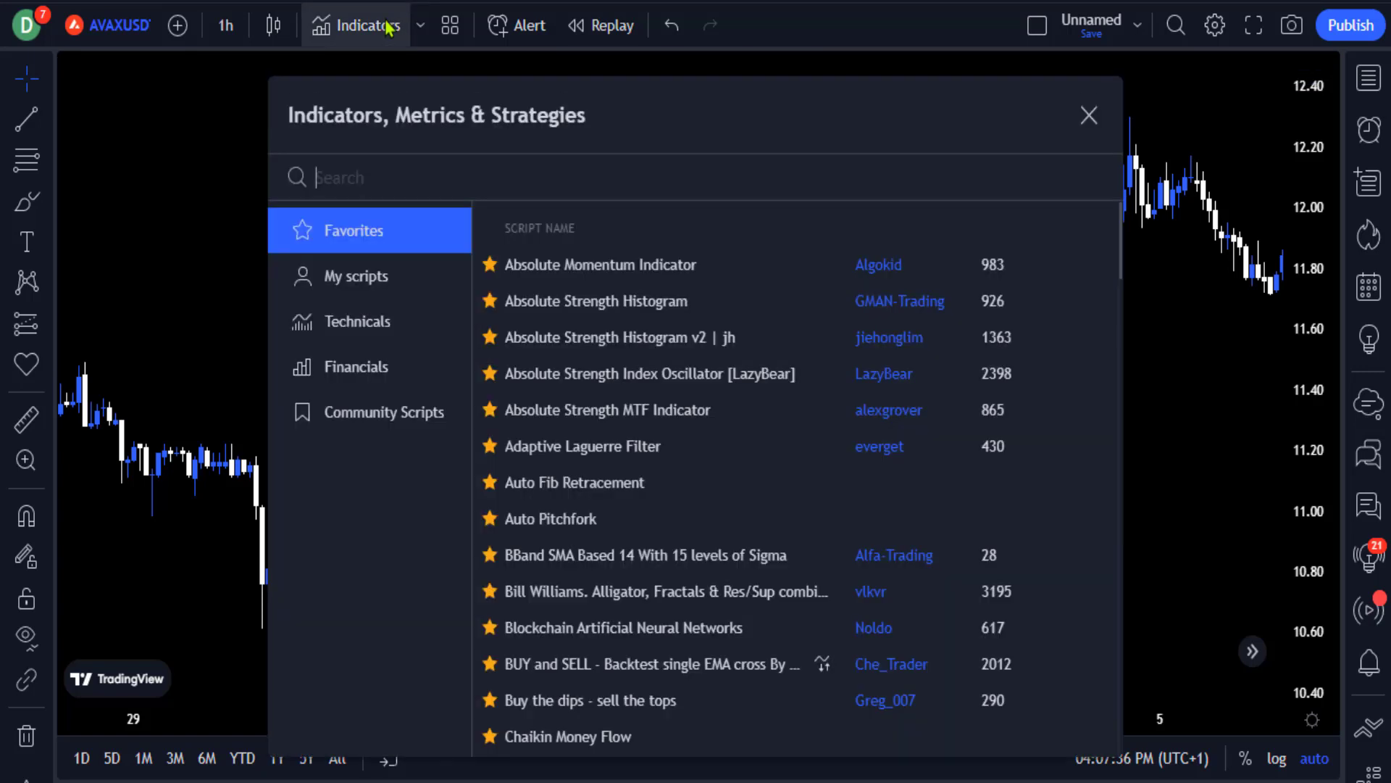
{"action": "type", "text": "pivot"}
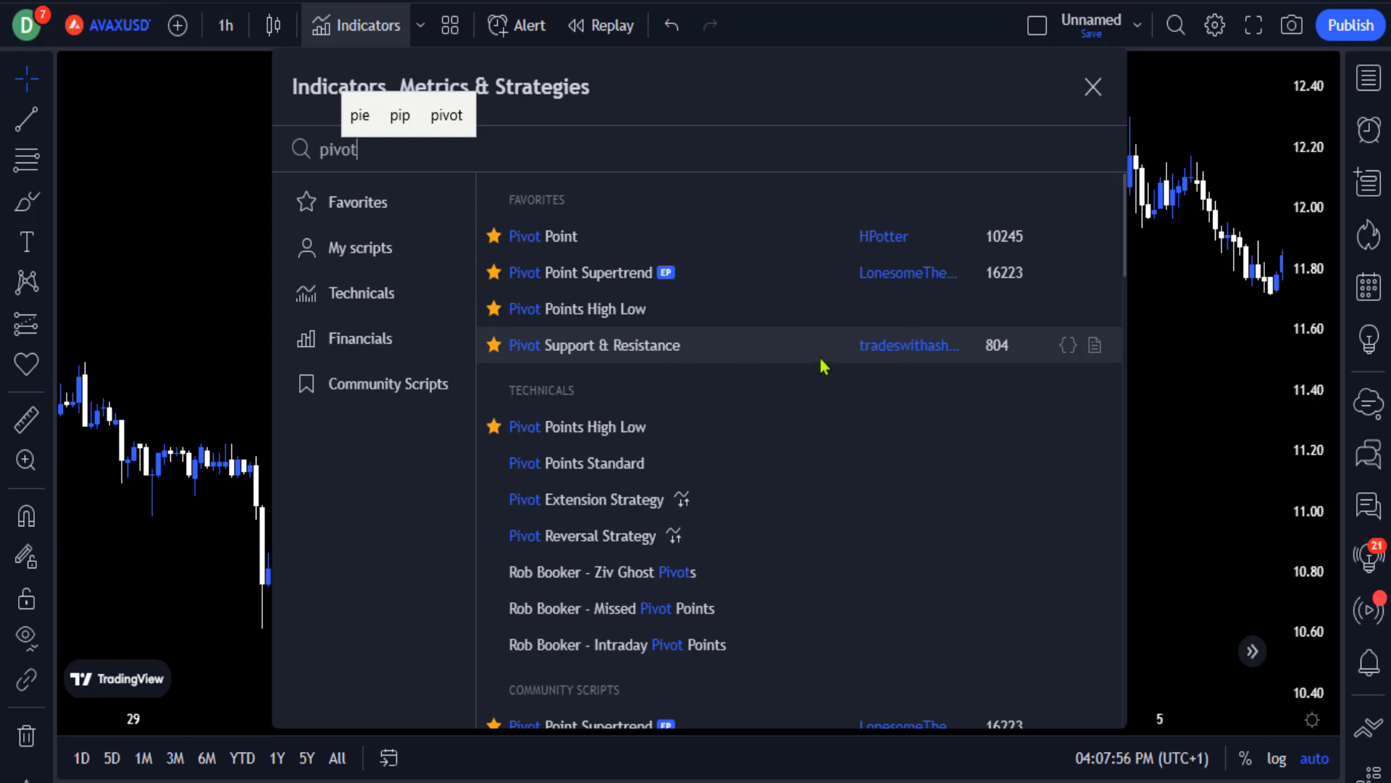
{"action": "left_click", "coordinate": [747, 353]}
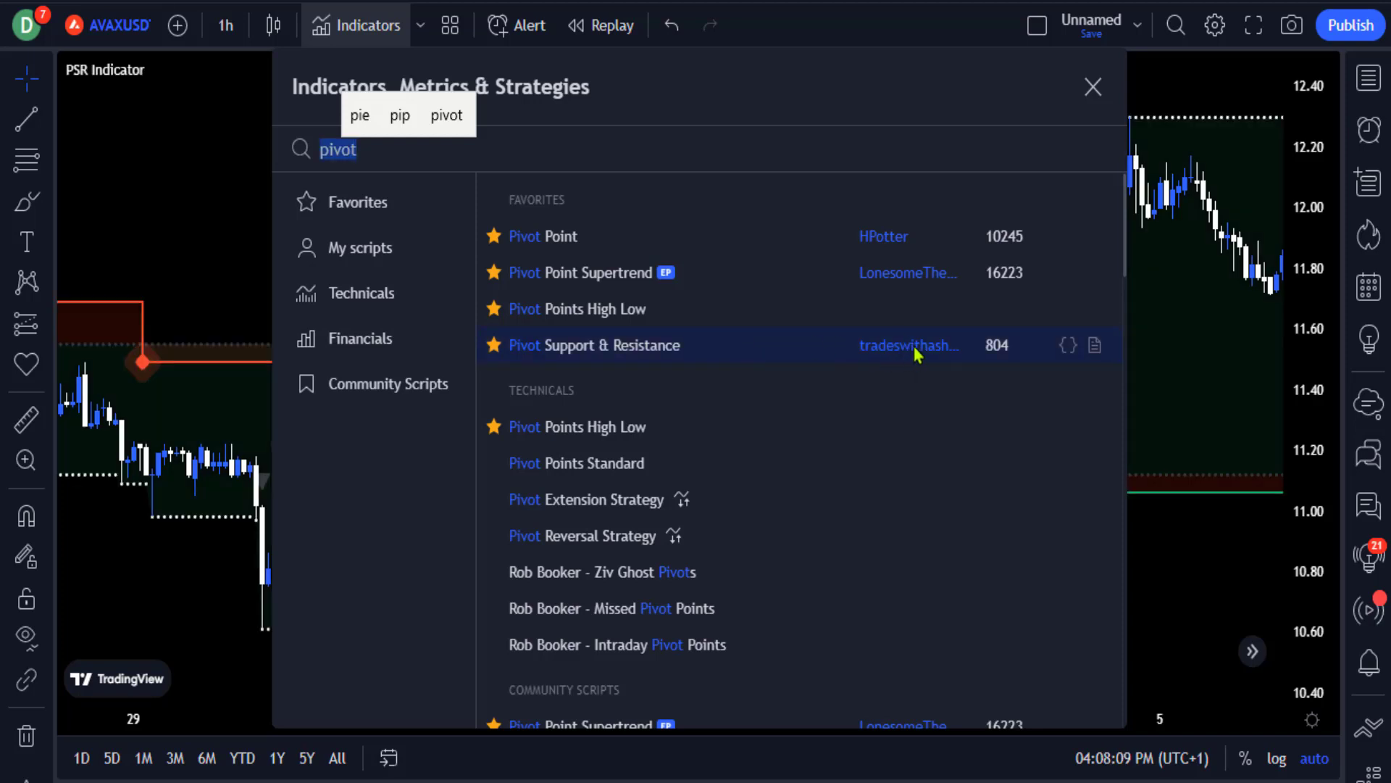
{"action": "left_click", "coordinate": [1092, 87]}
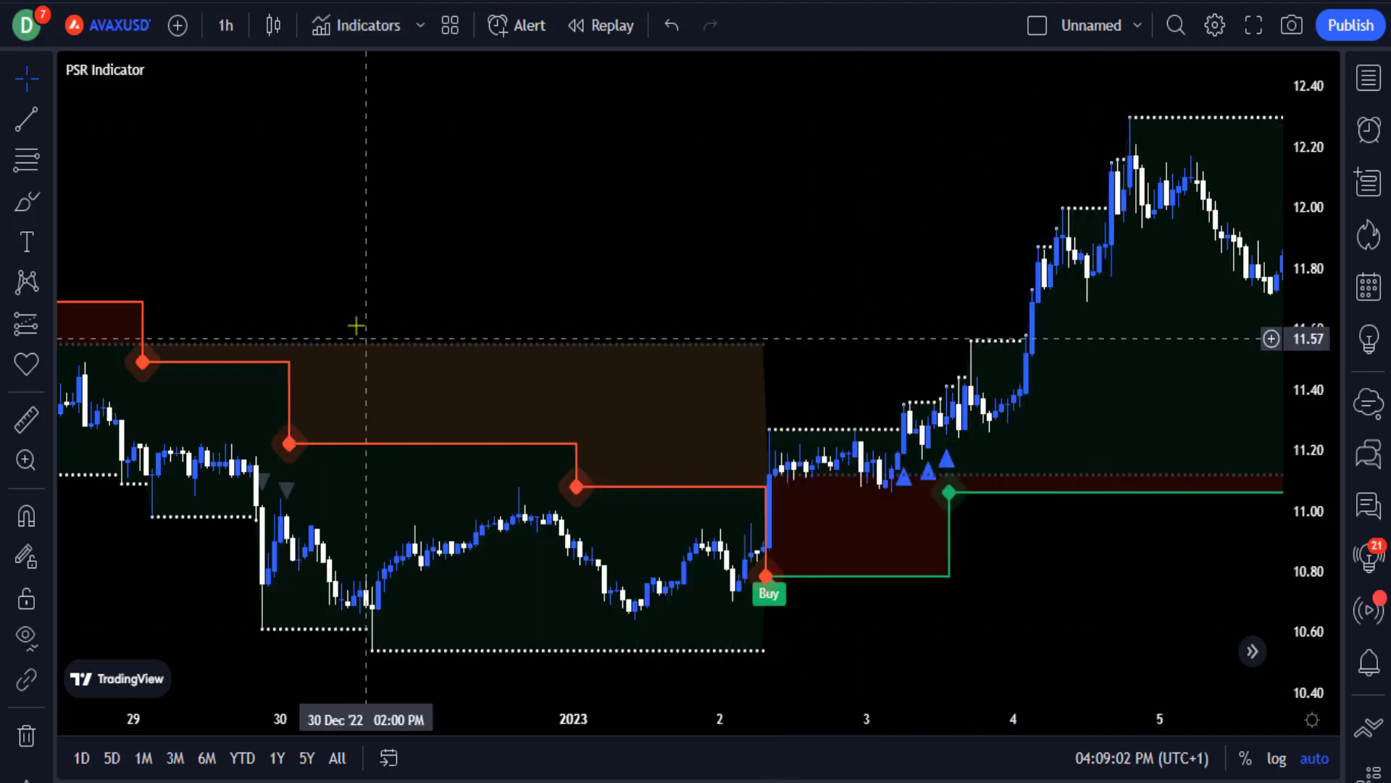
- Set the PSR Indicator's number of left bars to check to 15
{"action": "left_click", "coordinate": [140, 69]}
{"action": "left_click", "coordinate": [191, 70]}
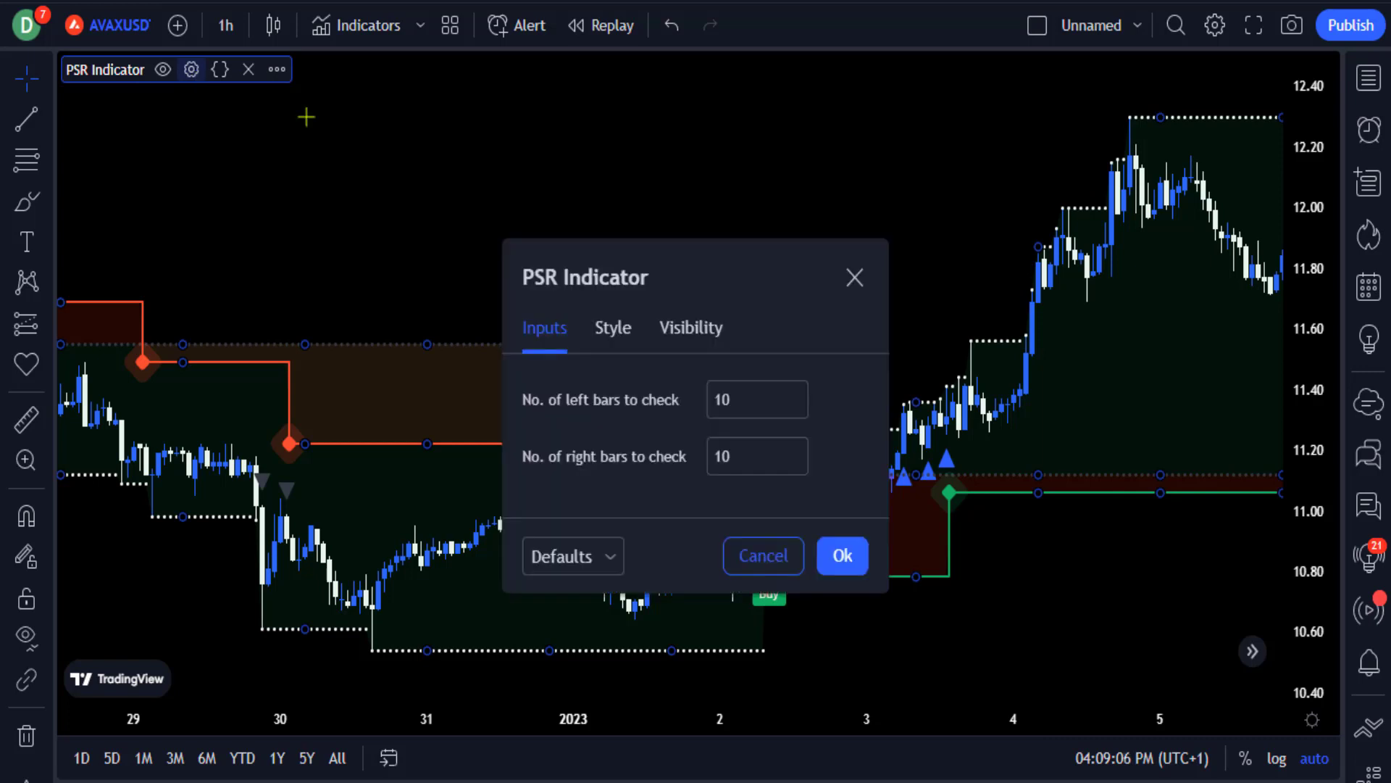
{"action": "left_click_drag", "start_coordinate": [696, 303], "coordinate": [708, 234]}
{"action": "left_click", "coordinate": [761, 328]}
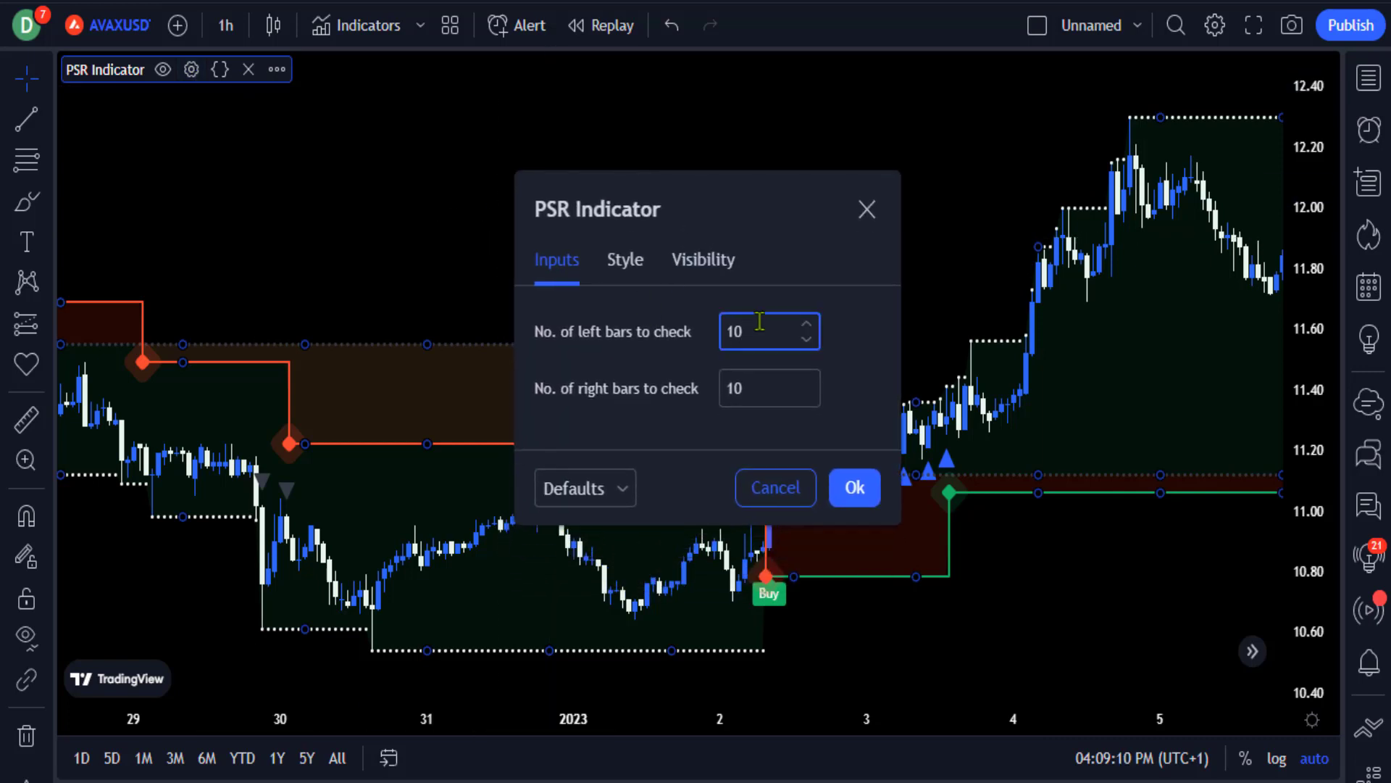
{"action": "left_click", "coordinate": [866, 331]}
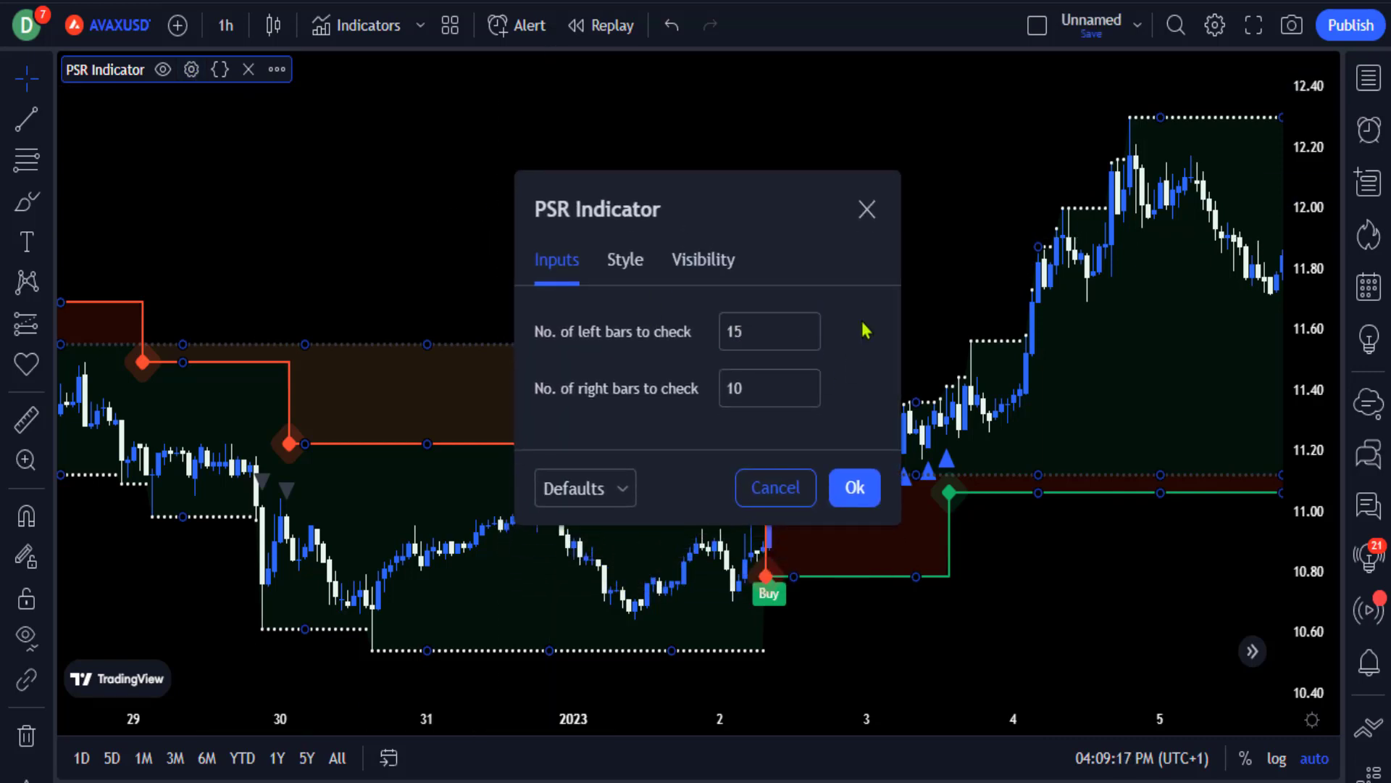
- Disable the PSR Indicator's Downward continuation, Upward continuation and Entry point plots
{"action": "left_click_drag", "start_coordinate": [666, 210], "coordinate": [681, 124]}
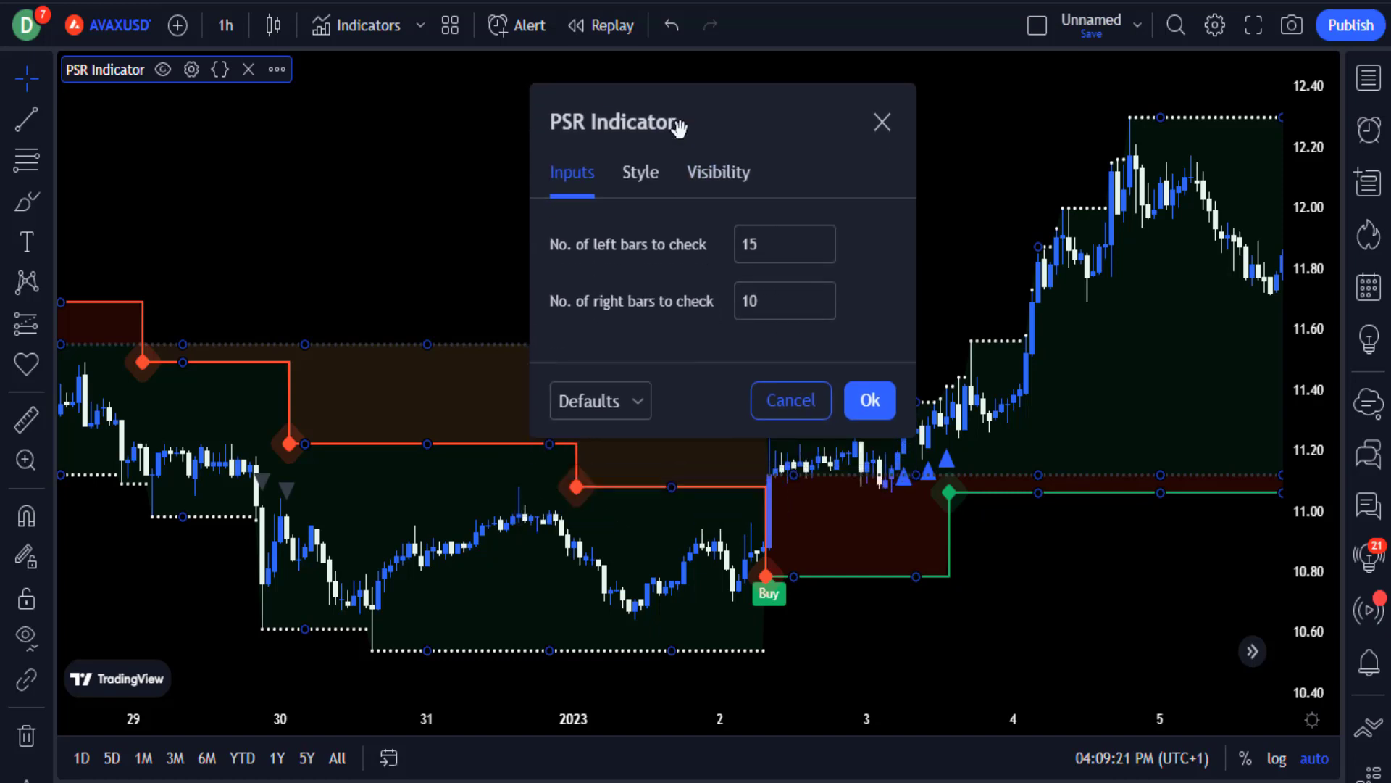
{"action": "left_click", "coordinate": [640, 175]}
{"action": "left_click_drag", "start_coordinate": [761, 74], "coordinate": [764, 59]}
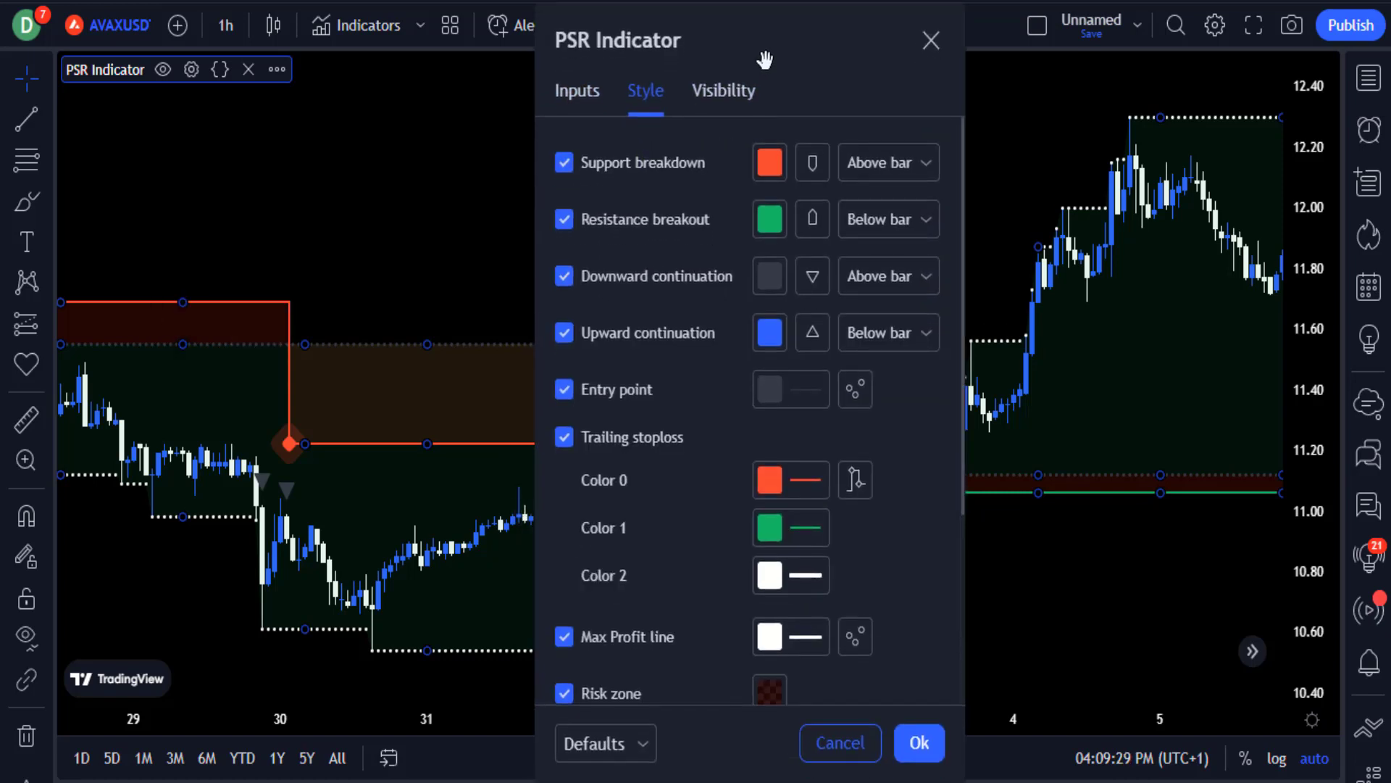
{"action": "left_click", "coordinate": [564, 277]}
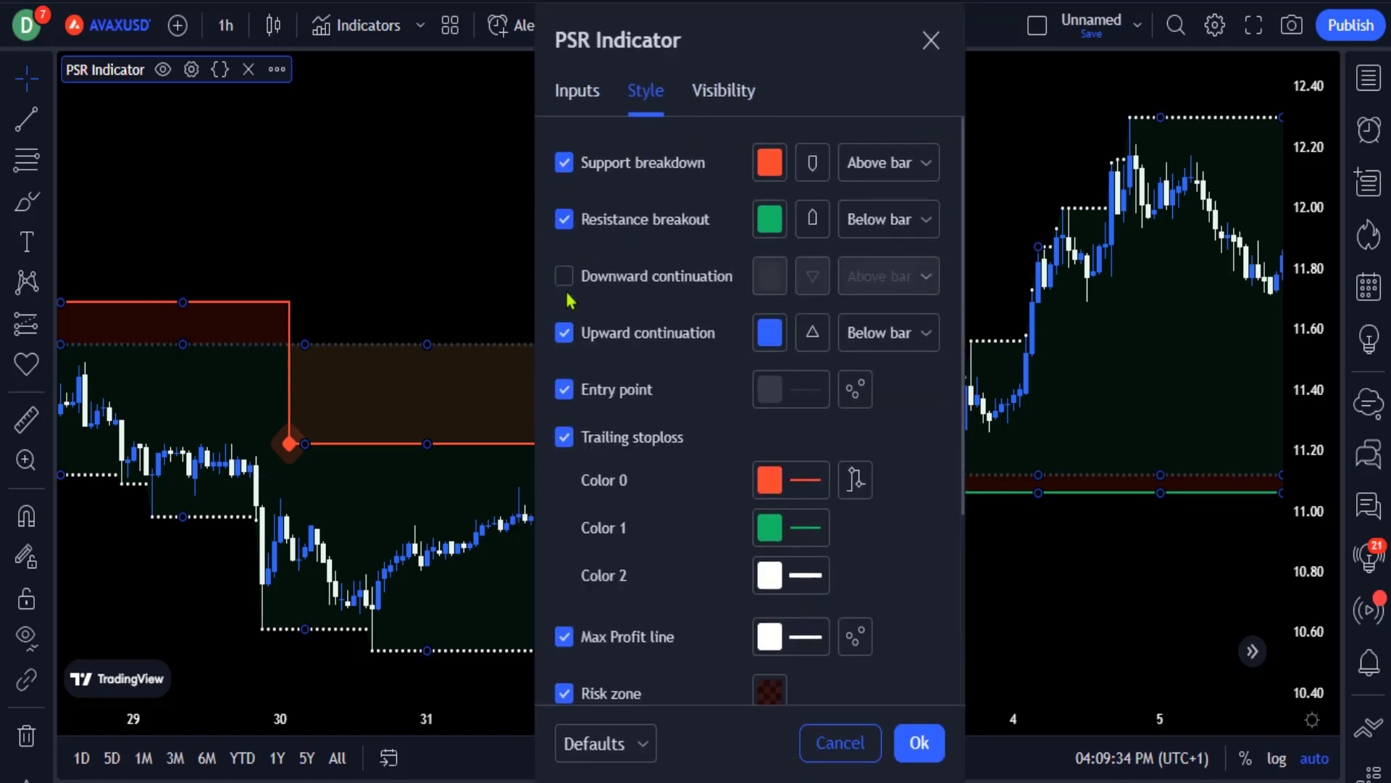
{"action": "left_click", "coordinate": [565, 335]}
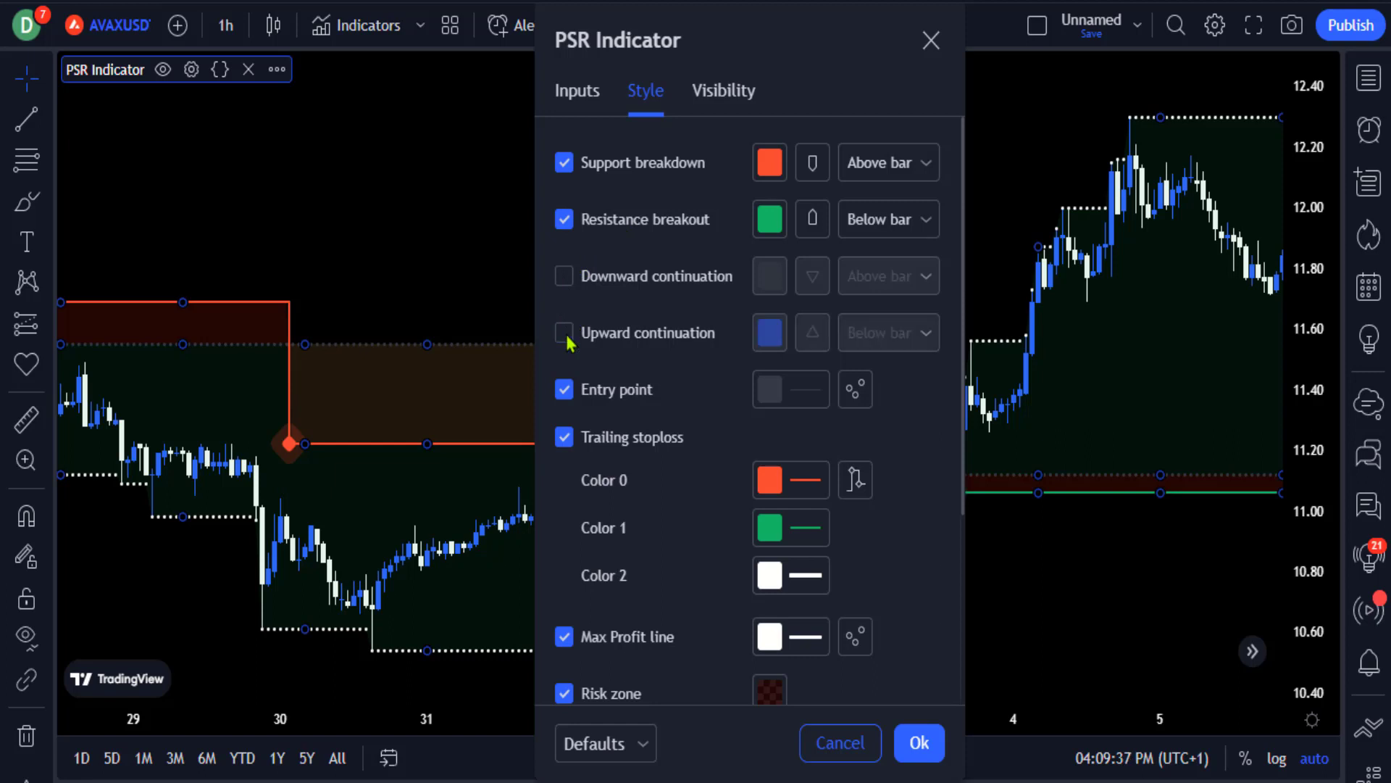
{"action": "left_click", "coordinate": [565, 390]}
- Disable the PSR Indicator's Max Profit line, Risk zone and Reward zone, and apply the settings
{"action": "left_click_drag", "start_coordinate": [746, 37], "coordinate": [760, 3]}
{"action": "scroll", "coordinate": [650, 470], "scroll_direction": "down", "scroll_amount": 2}
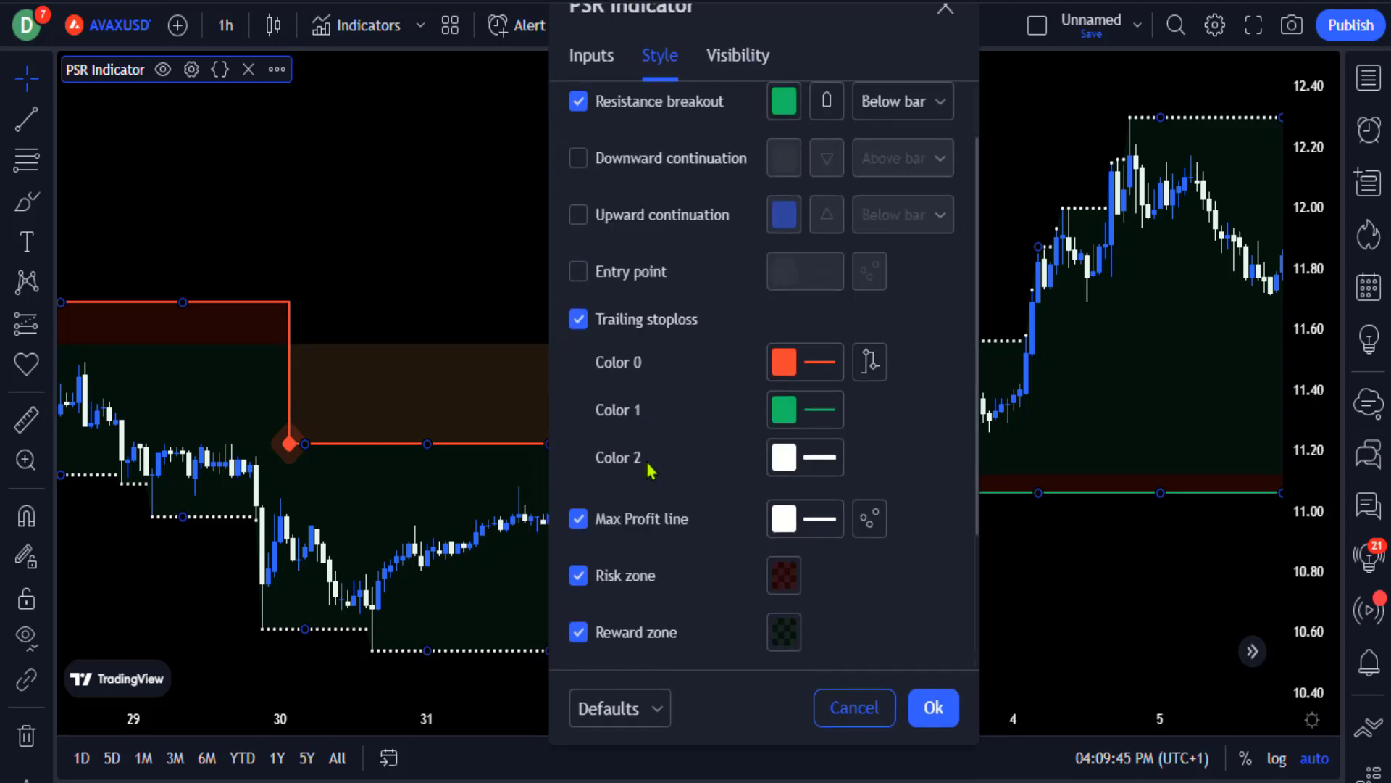
{"action": "scroll", "coordinate": [650, 469], "scroll_direction": "down", "scroll_amount": 2}
{"action": "left_click", "coordinate": [578, 414]}
{"action": "left_click", "coordinate": [578, 471]}
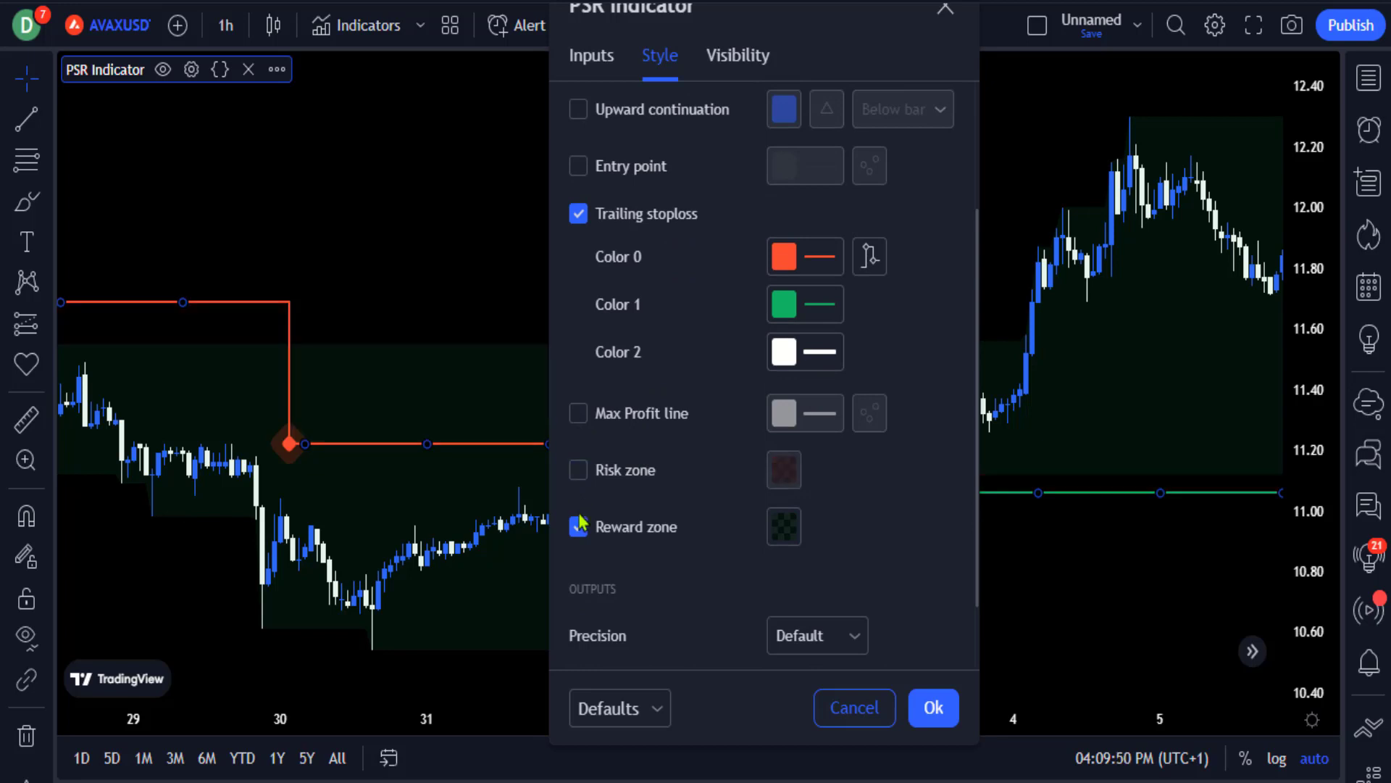
{"action": "left_click", "coordinate": [579, 528]}
{"action": "left_click", "coordinate": [934, 707]}
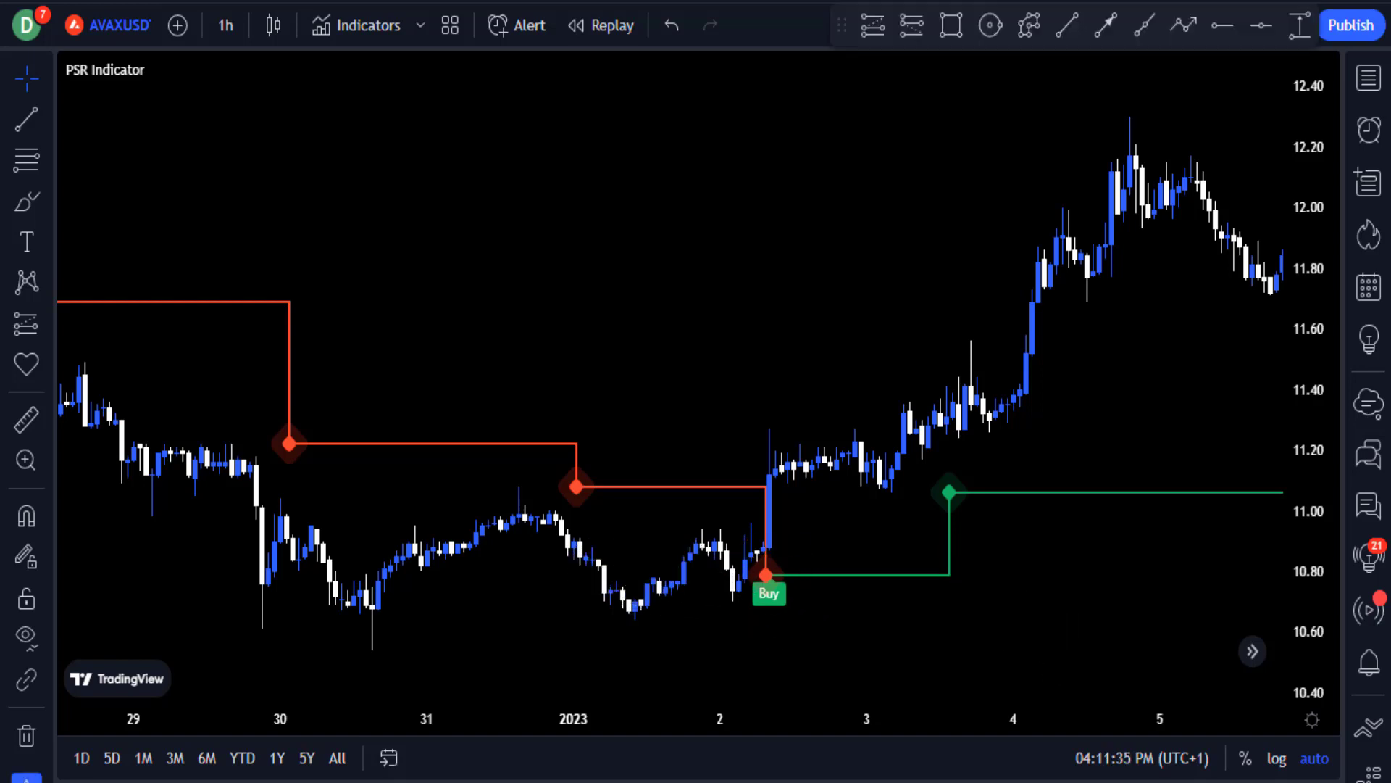
- Place a long position at the Buy signal with entry 11.13, stop 10.76 and target 12.15, extended to 4 January 4:00 PM
{"action": "left_click", "coordinate": [768, 471]}
{"action": "left_click_drag", "start_coordinate": [771, 575], "coordinate": [773, 583]}
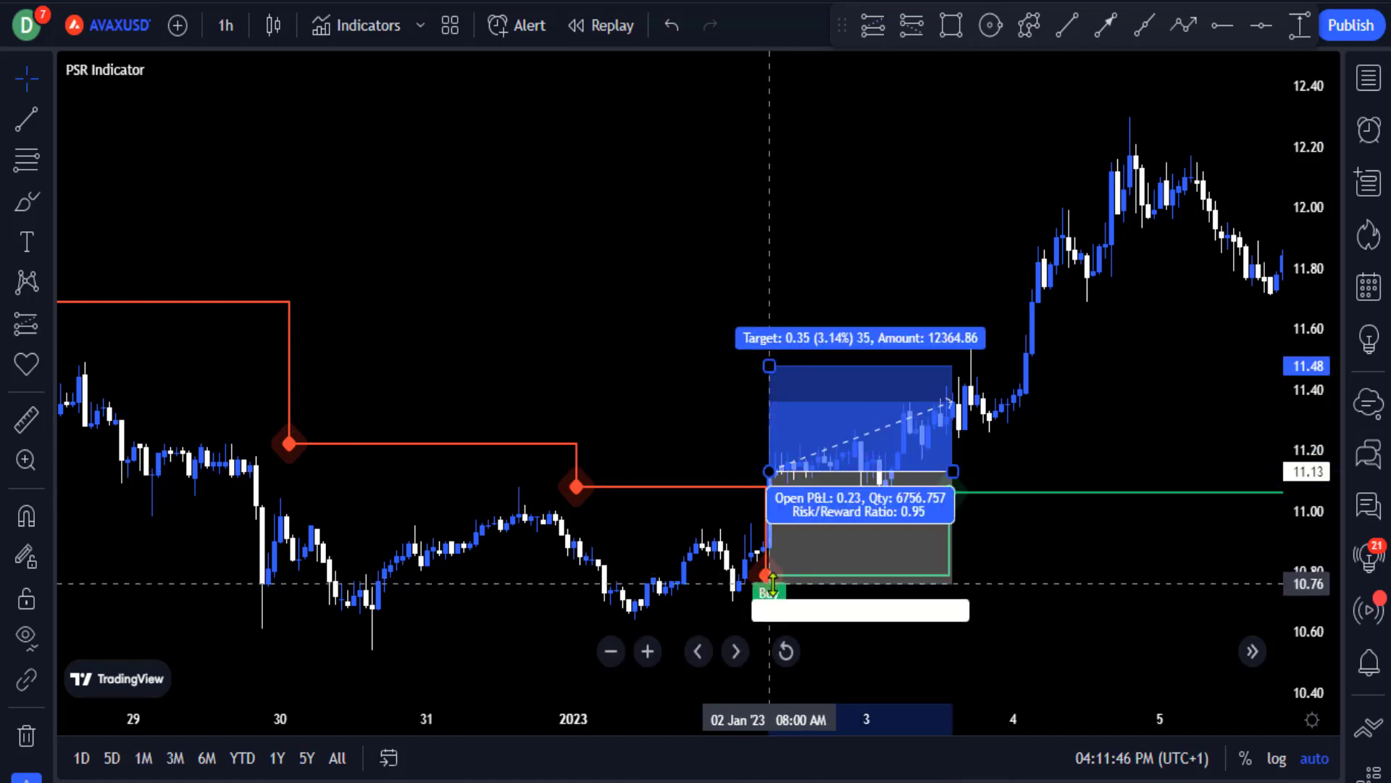
{"action": "left_click_drag", "start_coordinate": [797, 366], "coordinate": [799, 162]}
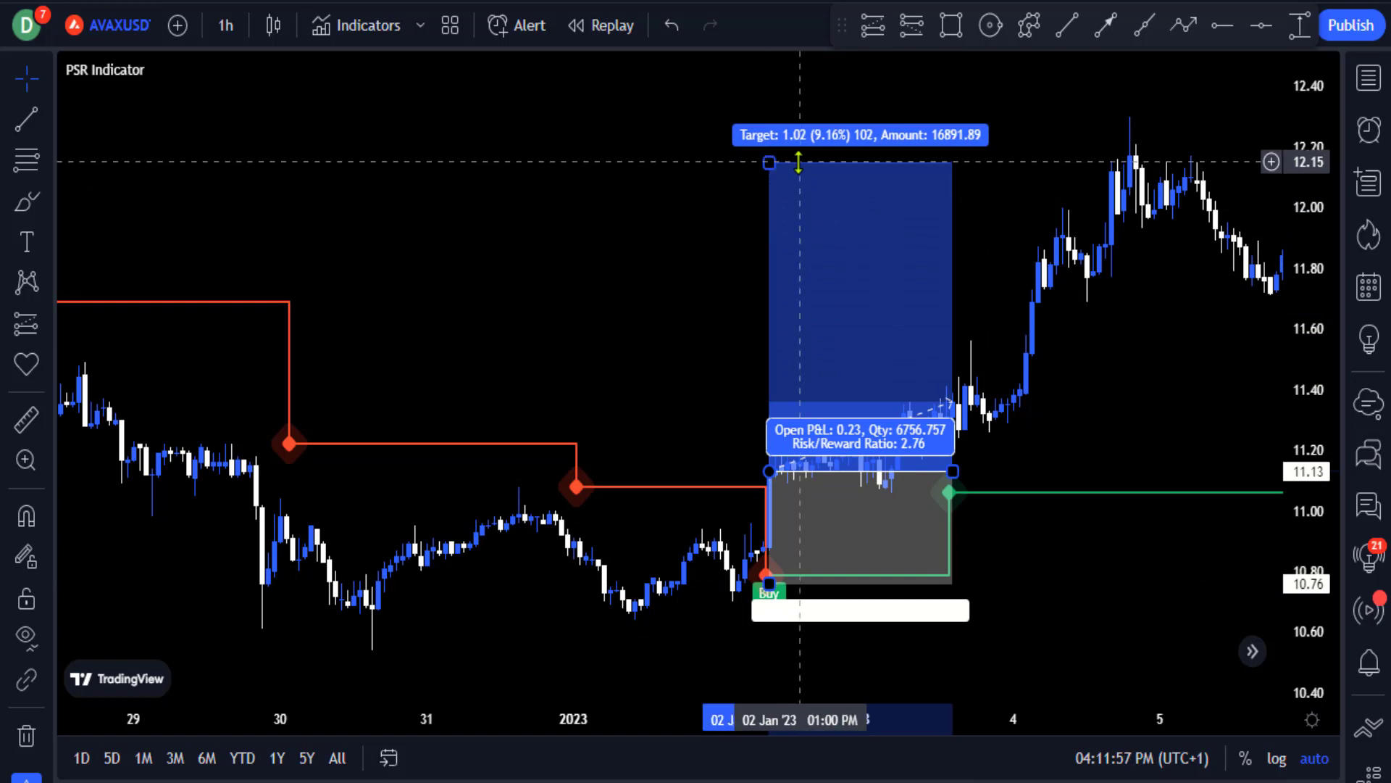
{"action": "left_click_drag", "start_coordinate": [953, 484], "coordinate": [1110, 471]}
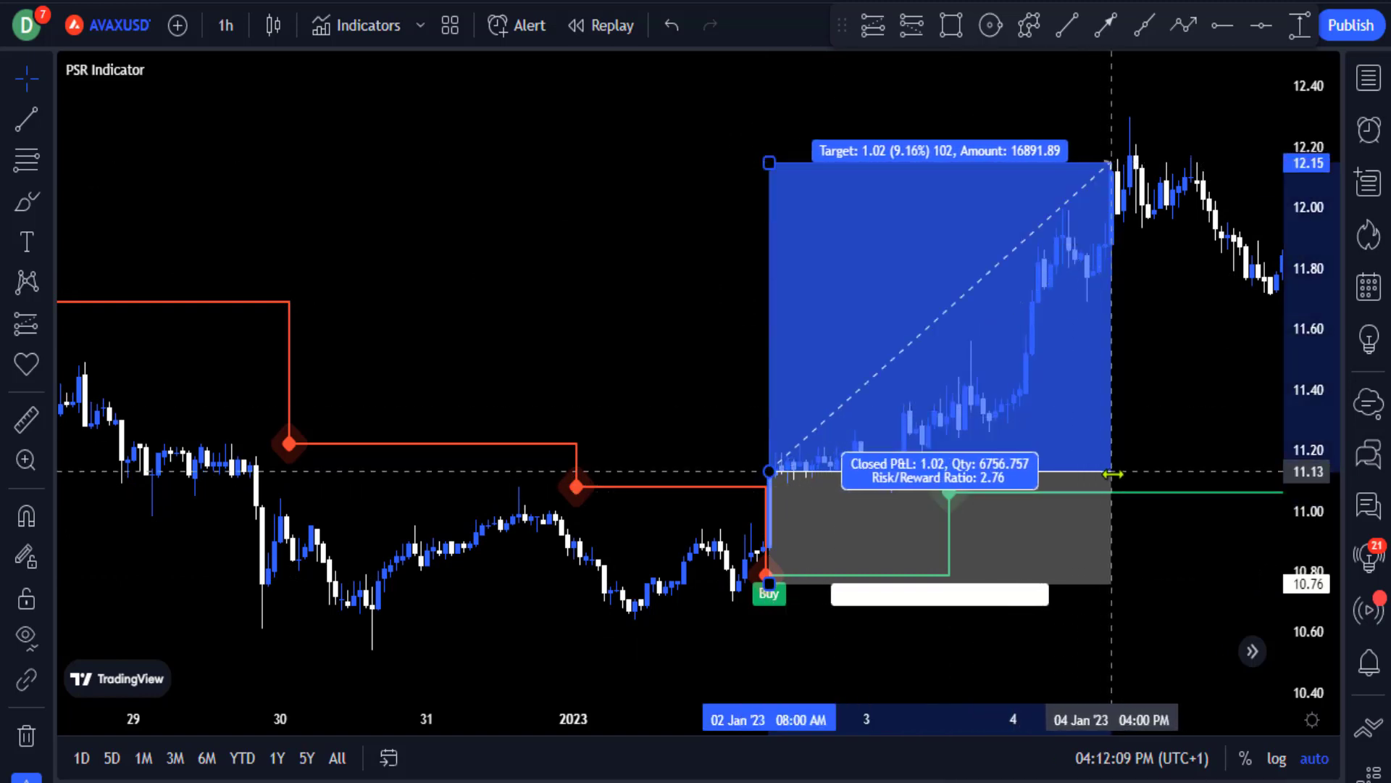
{"action": "left_click", "coordinate": [1150, 453]}
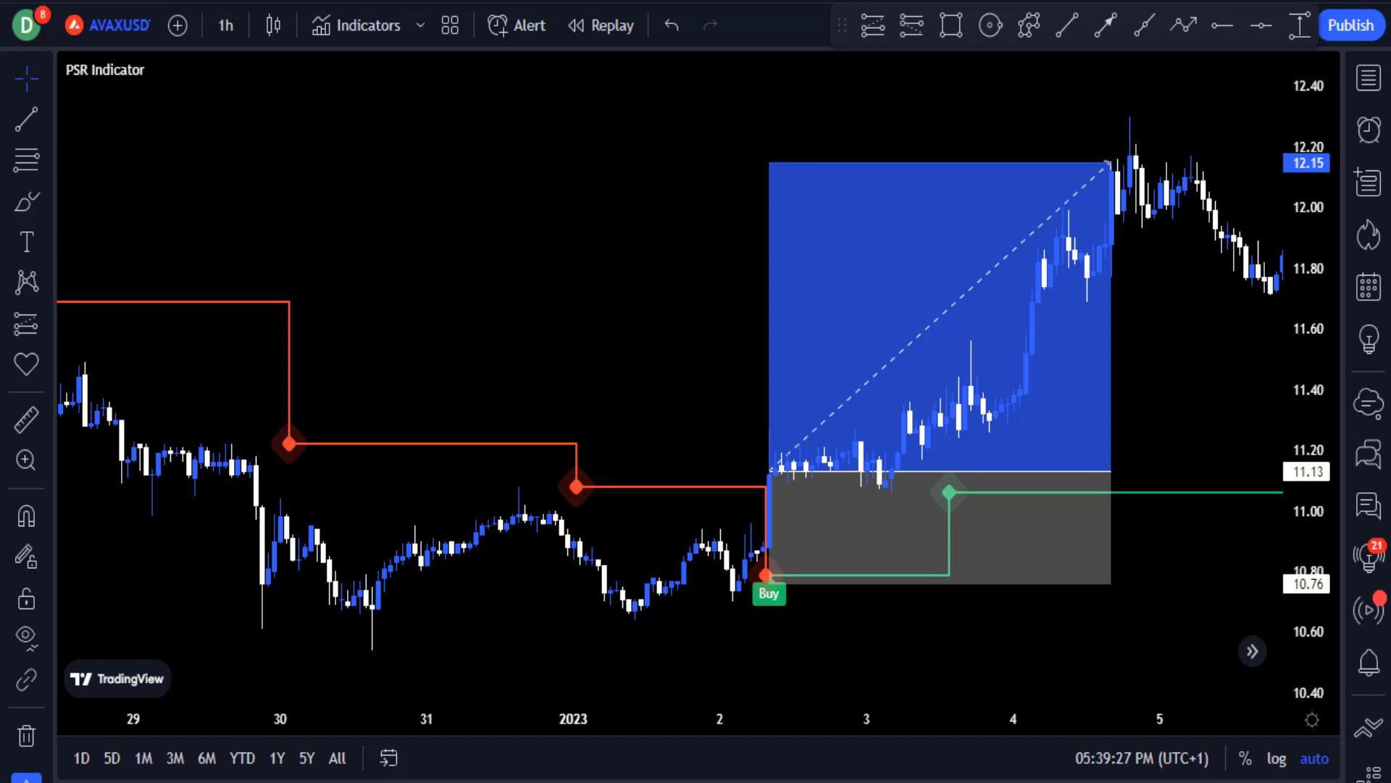
- Search the indicators for "qqe" and add QQE MOD to the chart
{"action": "left_click", "coordinate": [391, 26]}
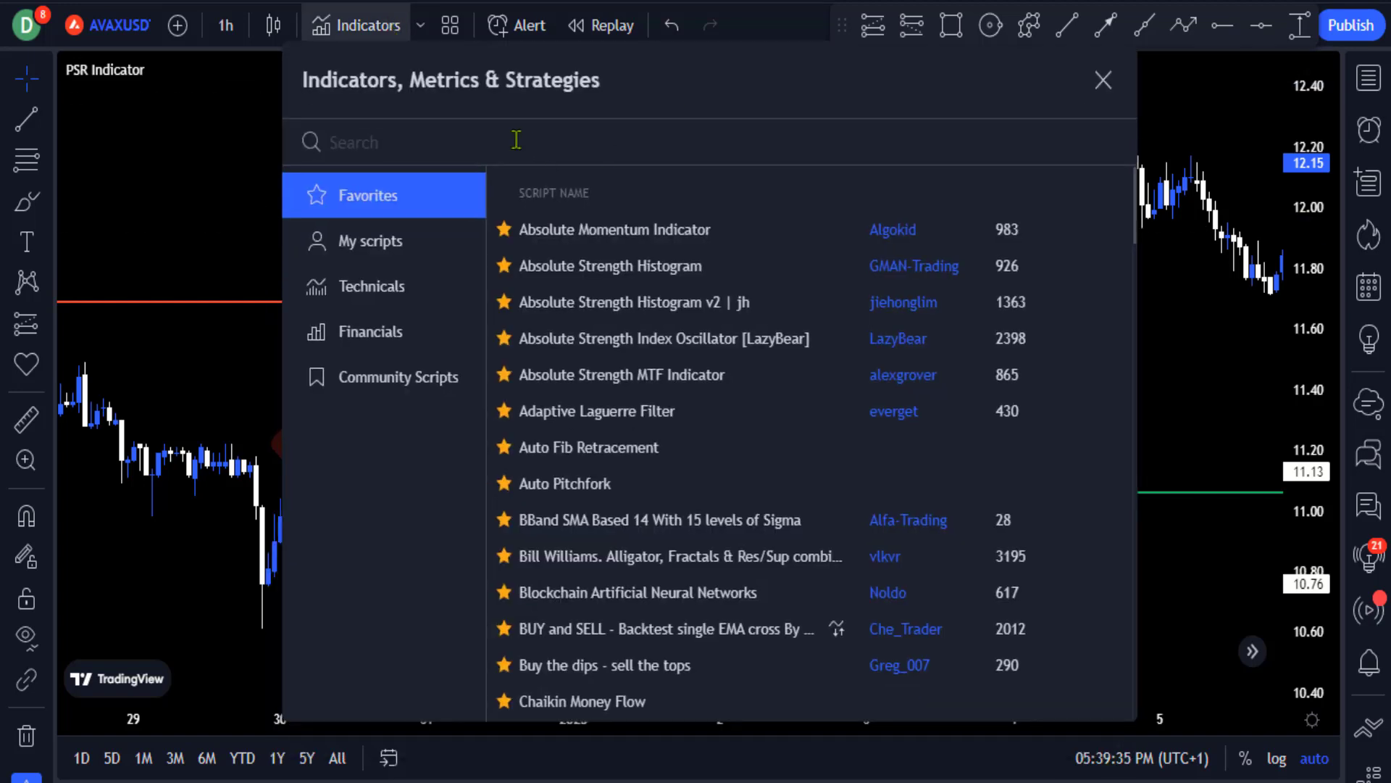
{"action": "type", "text": "w"}
{"action": "key", "text": "BackSpace"}
{"action": "type", "text": "qqe"}
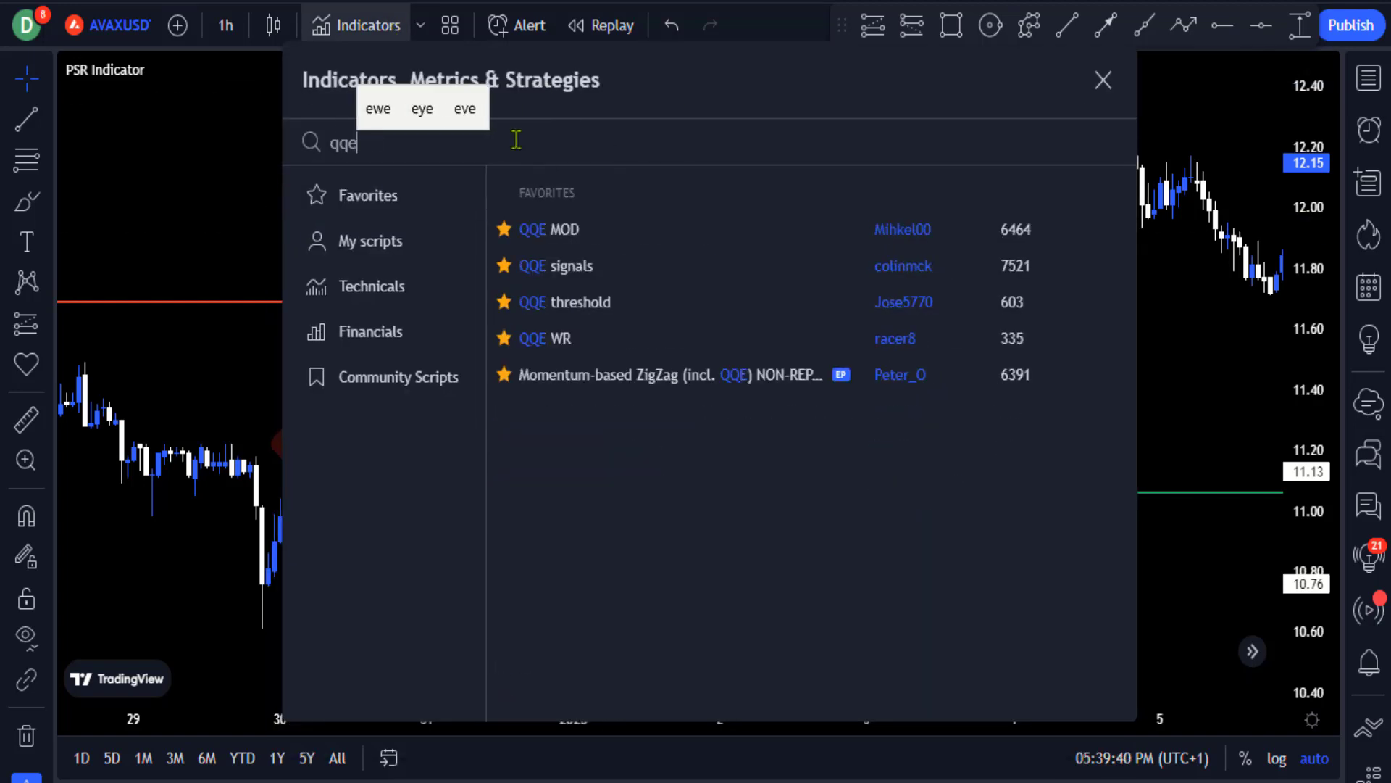
{"action": "left_click", "coordinate": [770, 243]}
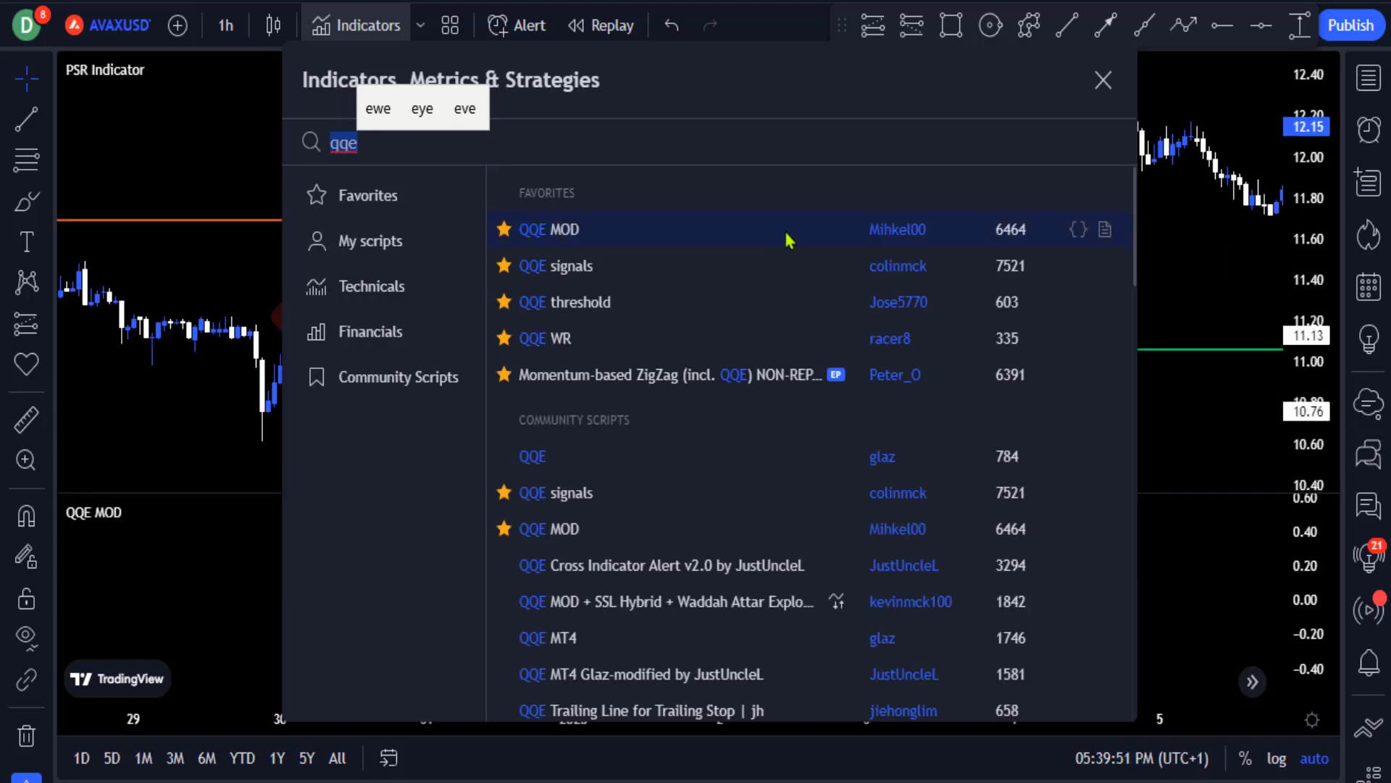
{"action": "left_click", "coordinate": [1102, 79]}
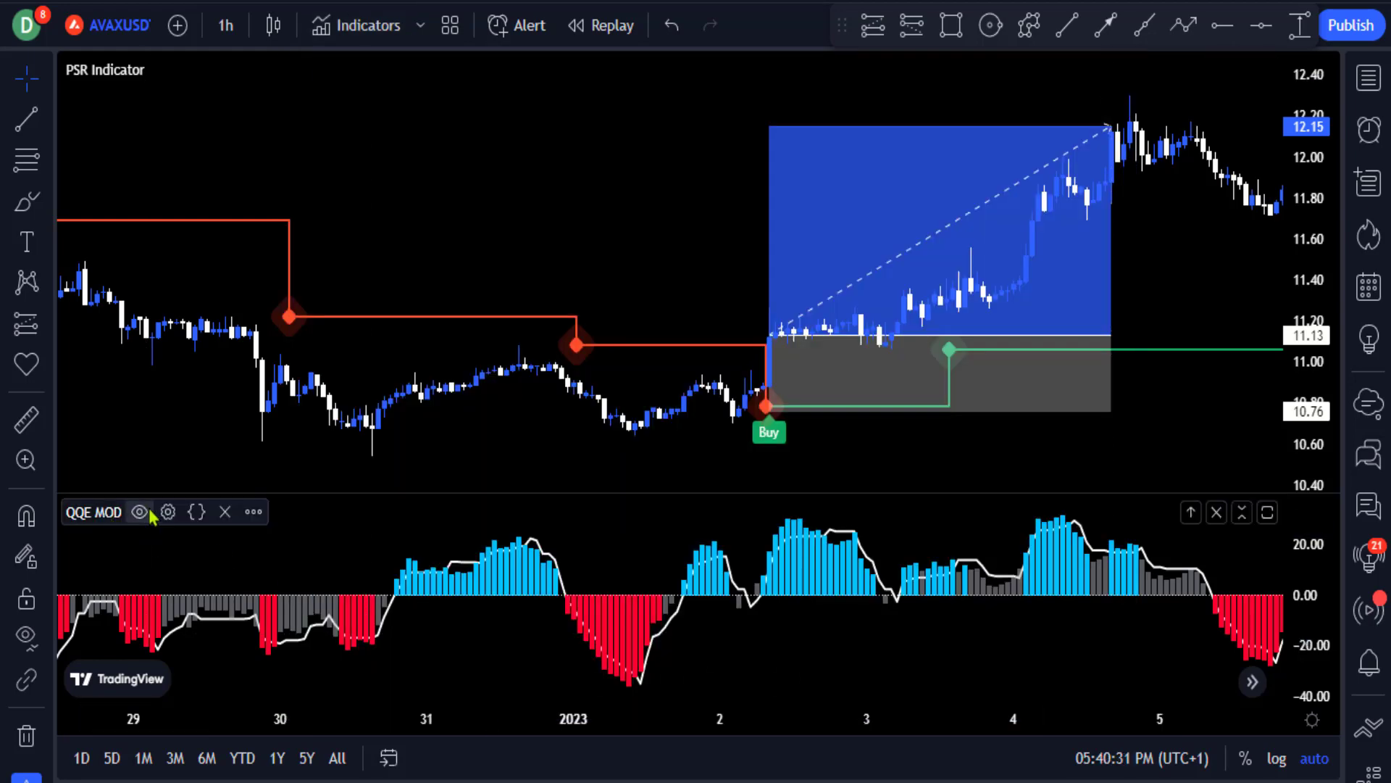
- In the QQE MOD inputs, set the first RSI Length to 14, RSI Smoothing to 14 and Fast QQE Factor to 6
{"action": "left_click", "coordinate": [168, 512]}
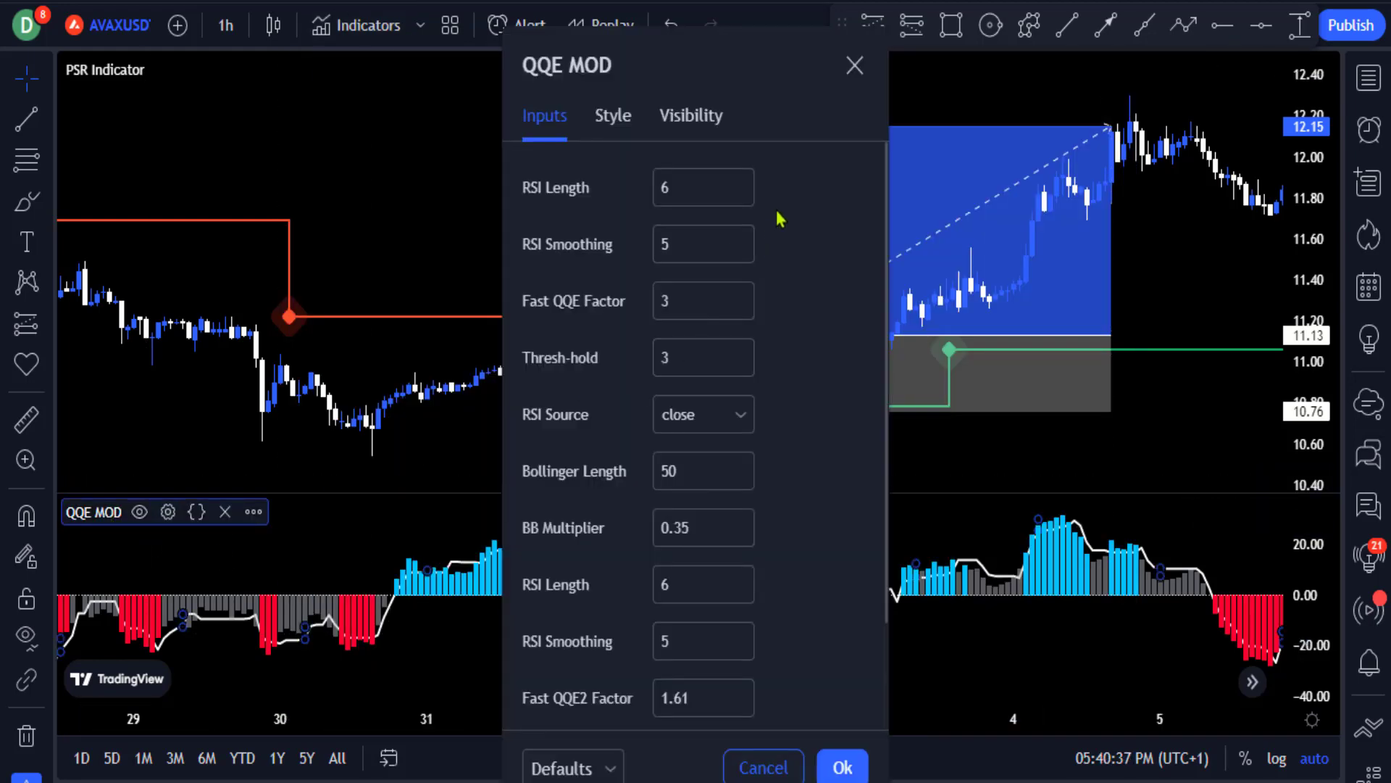
{"action": "double_click", "coordinate": [681, 187]}
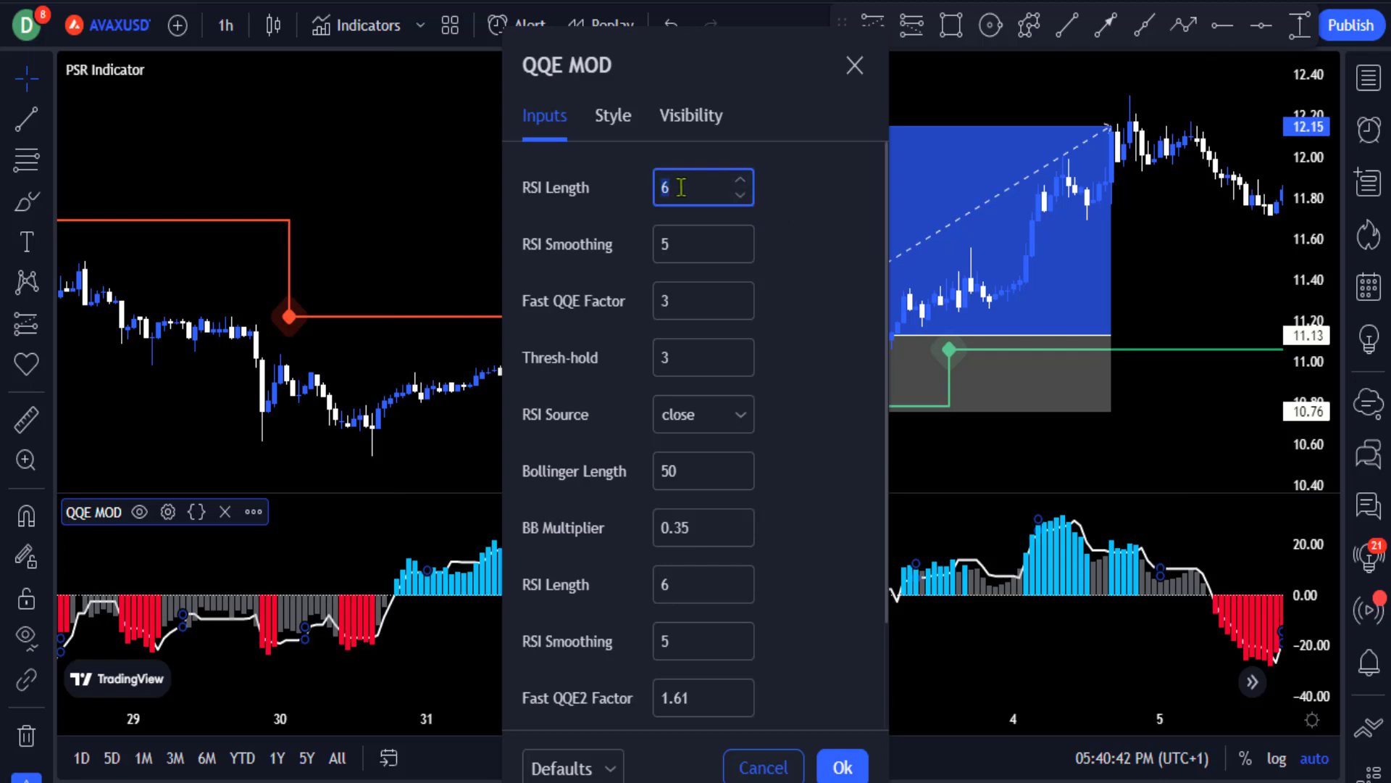
{"action": "double_click", "coordinate": [694, 243]}
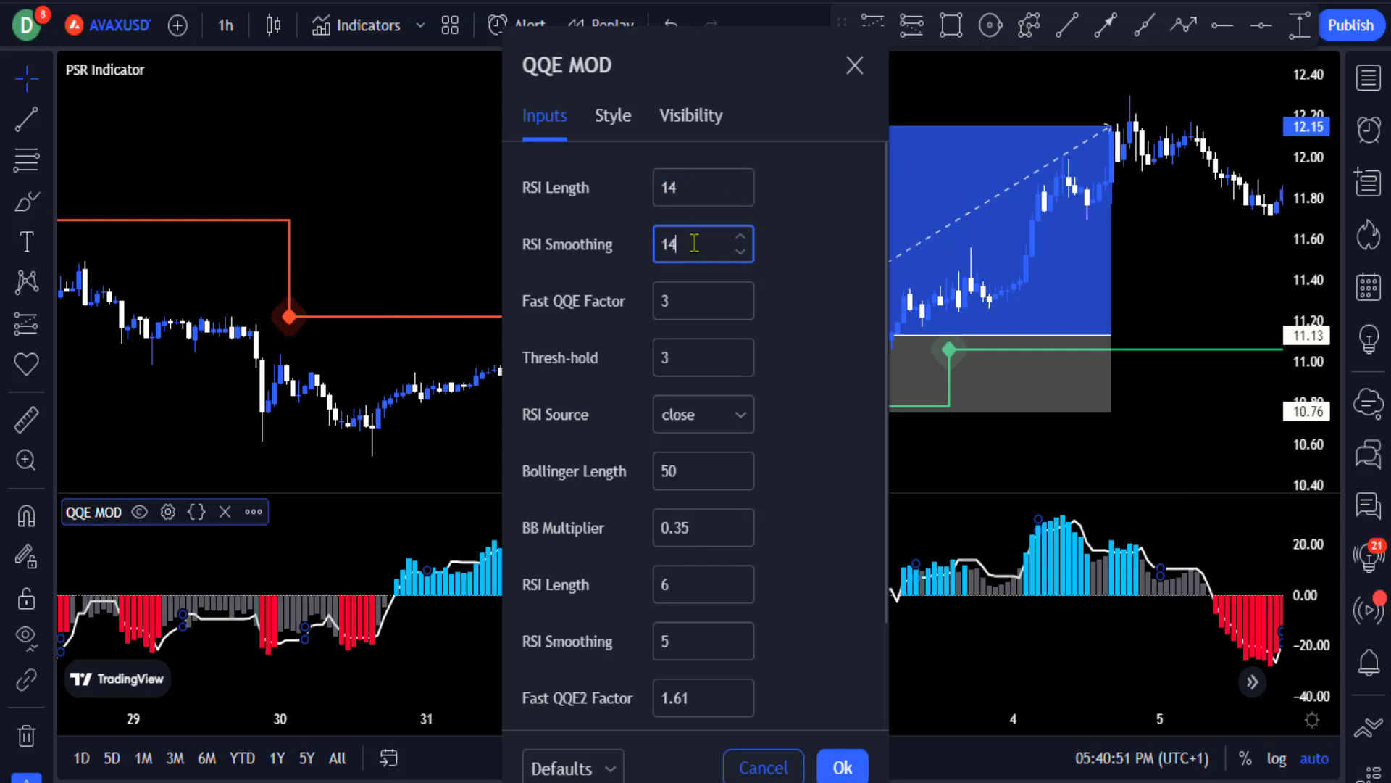
{"action": "double_click", "coordinate": [680, 301]}
{"action": "type", "text": "6"}
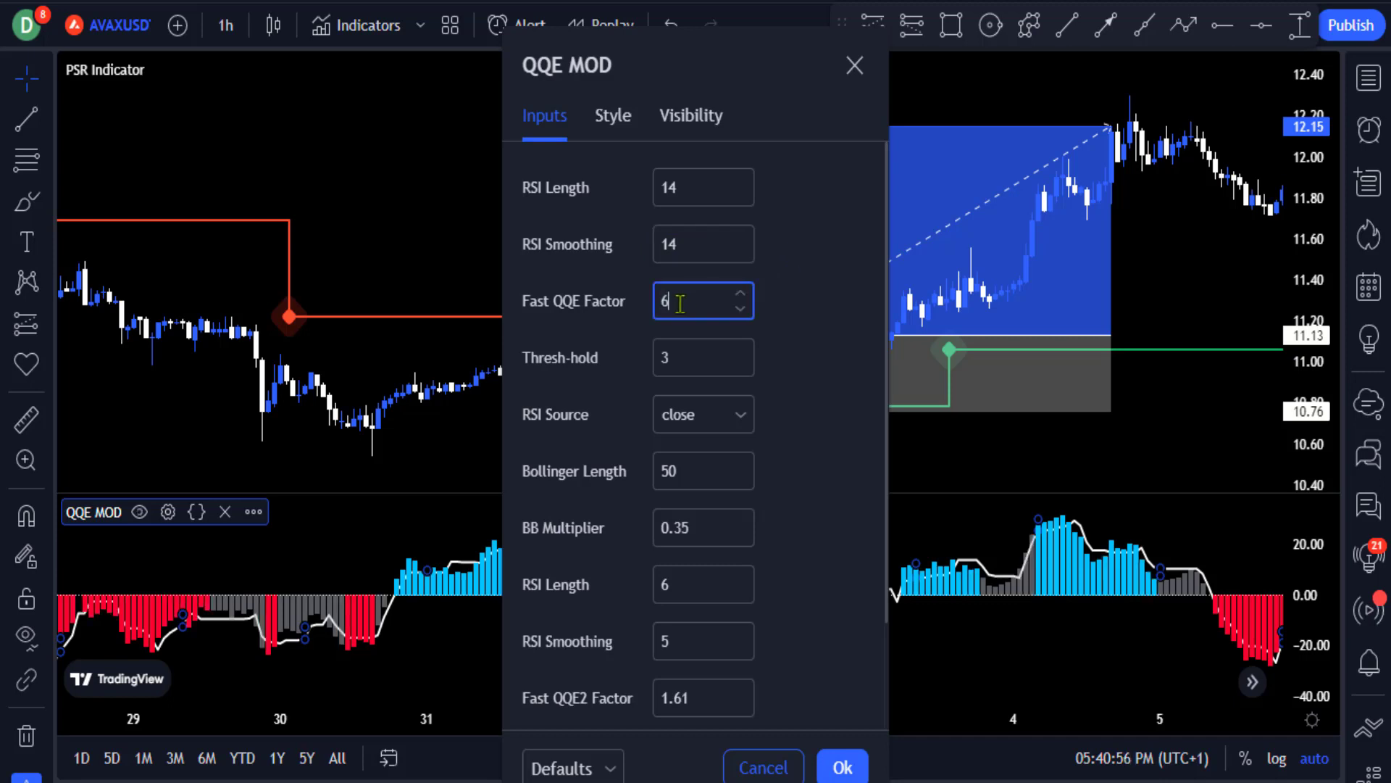
- Set the first QQE MOD Thresh-hold to 6 and its RSI Source to ohlc4
{"action": "left_click", "coordinate": [679, 366]}
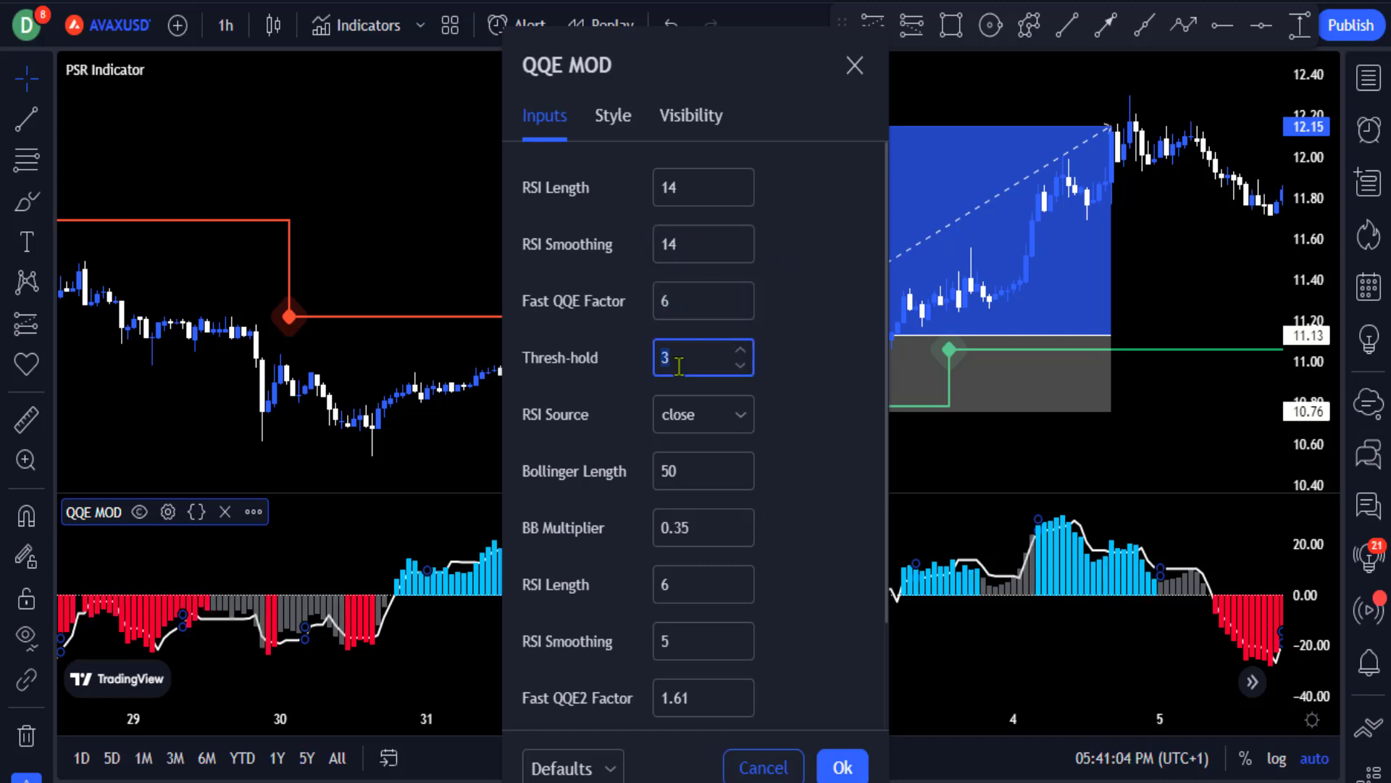
{"action": "left_click", "coordinate": [724, 412]}
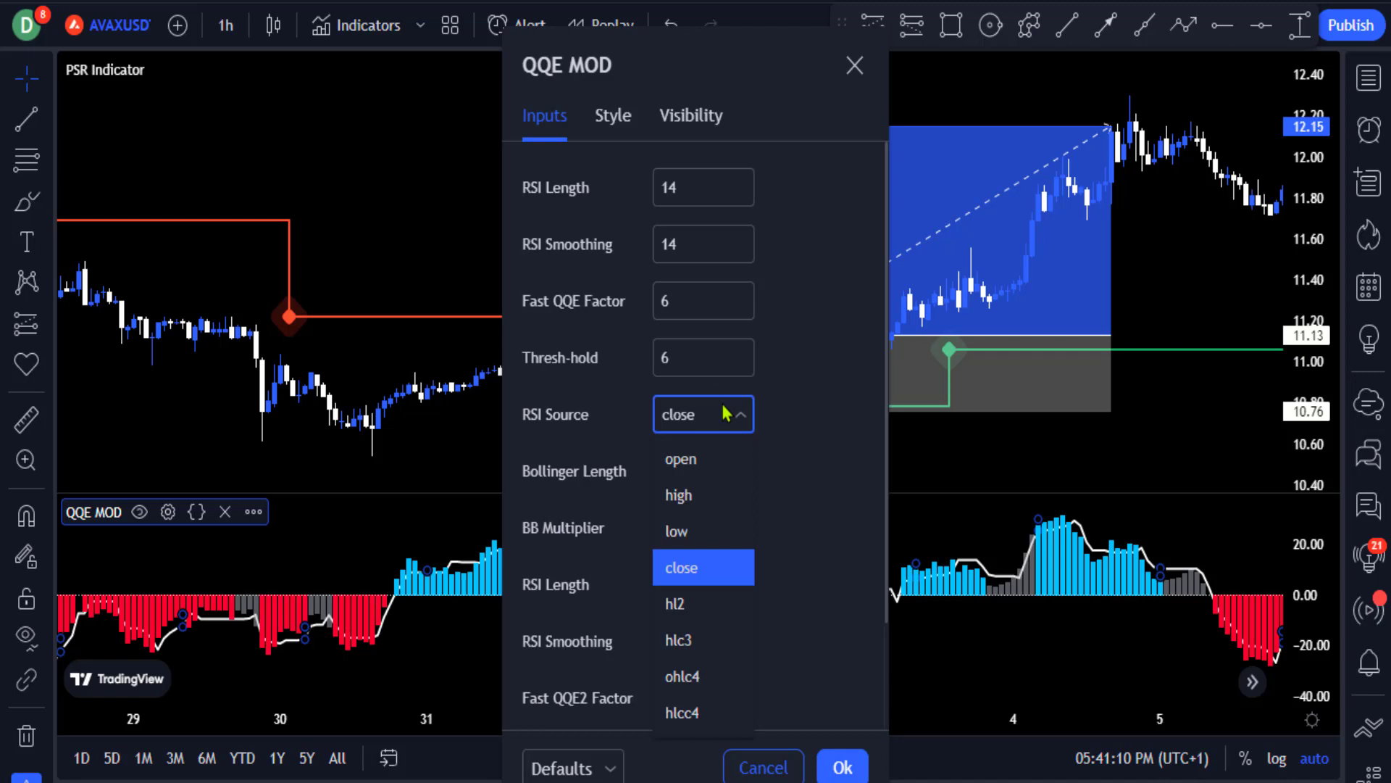
{"action": "left_click", "coordinate": [681, 676]}
- Set QQE MOD's second RSI Length and second RSI Smoothing to 14 each
{"action": "left_click_drag", "start_coordinate": [714, 84], "coordinate": [777, 50]}
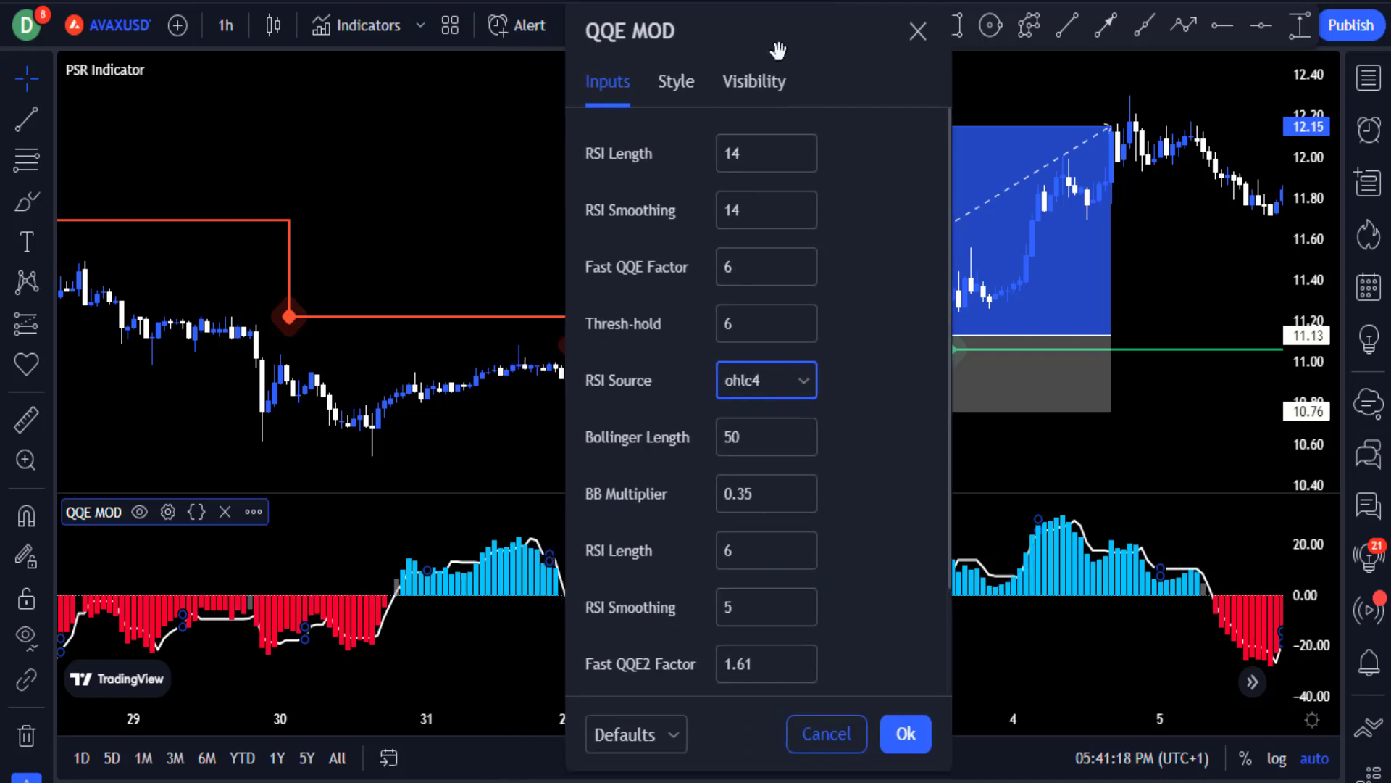
{"action": "left_click", "coordinate": [737, 549]}
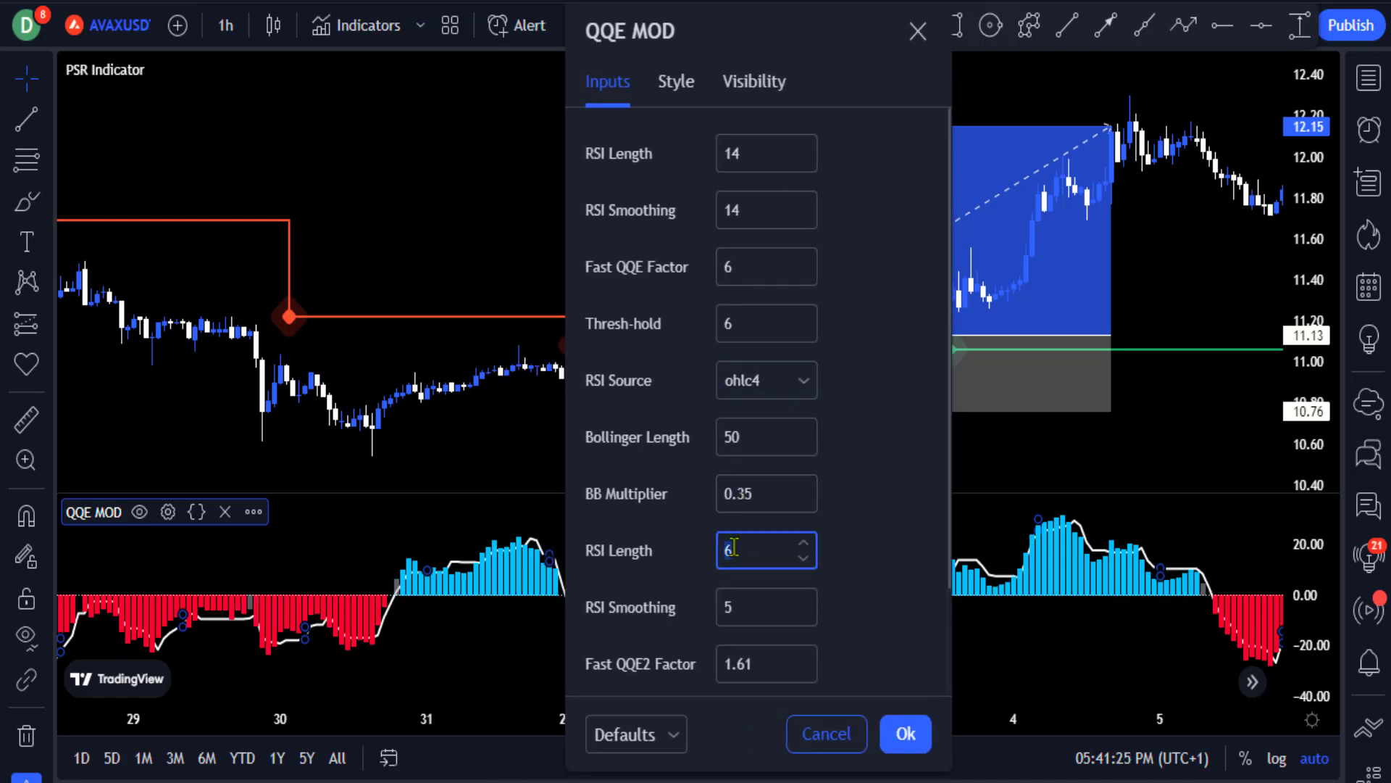
{"action": "type", "text": "14"}
{"action": "left_click", "coordinate": [739, 614]}
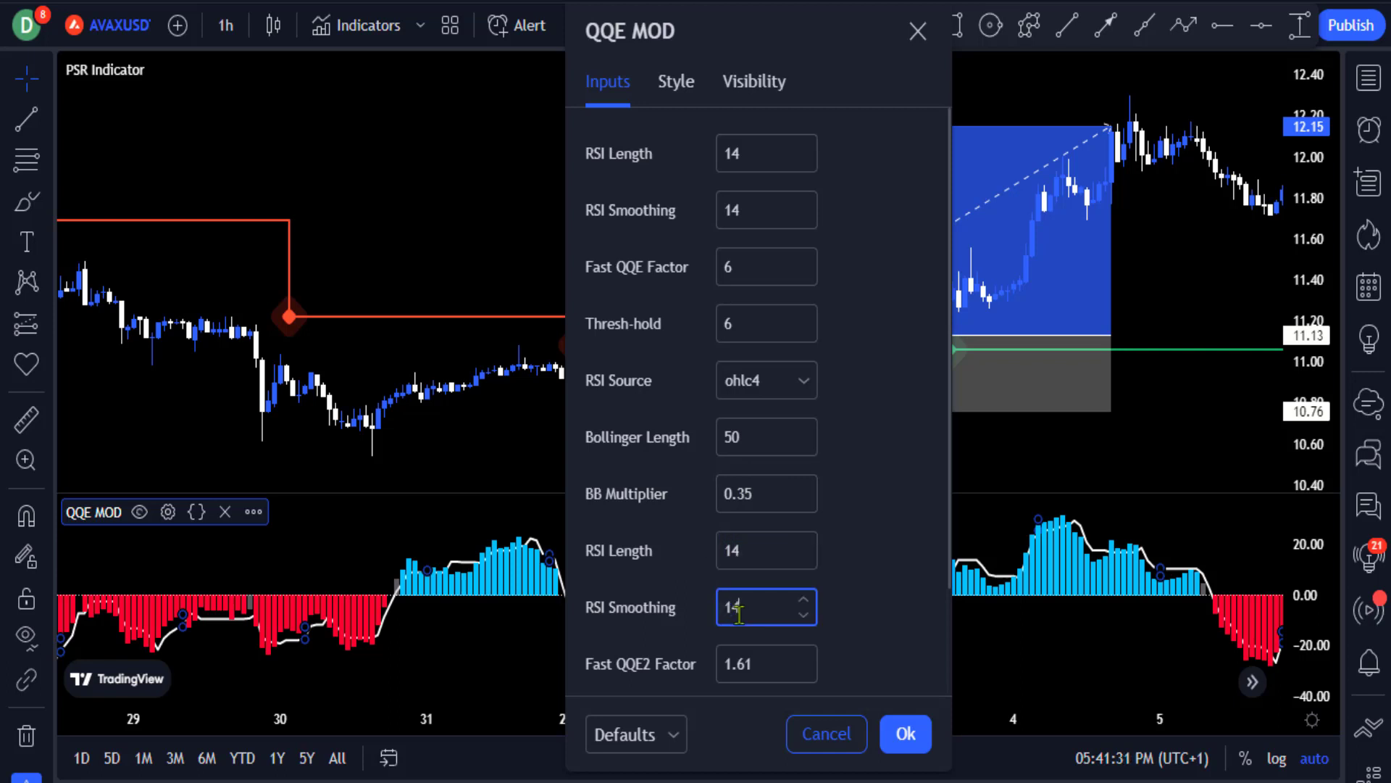
- Set QQE MOD's second Thresh-hold, below the Fast QQE2 Factor, to 6
{"action": "scroll", "coordinate": [854, 554], "scroll_direction": "down", "scroll_amount": 2}
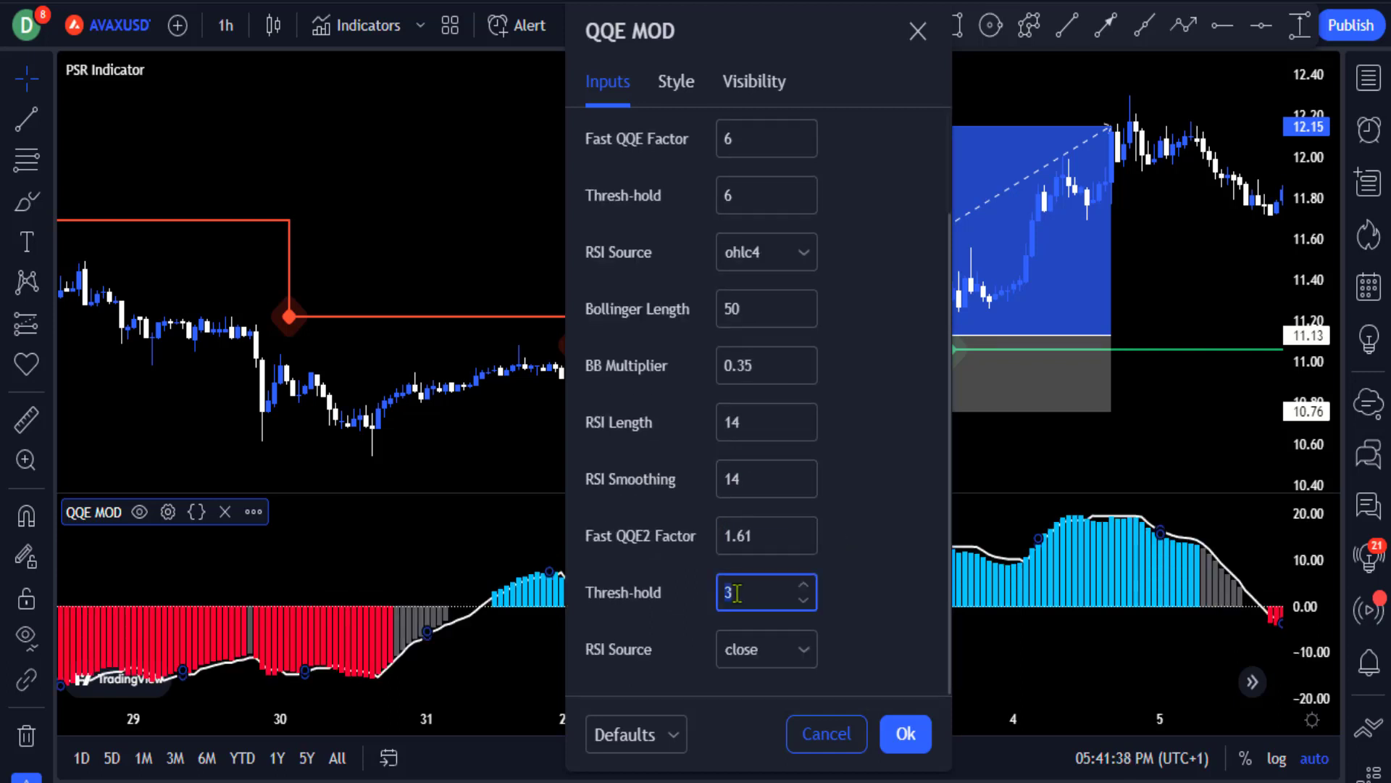
{"action": "key", "text": "BackSpace"}
{"action": "type", "text": "6"}
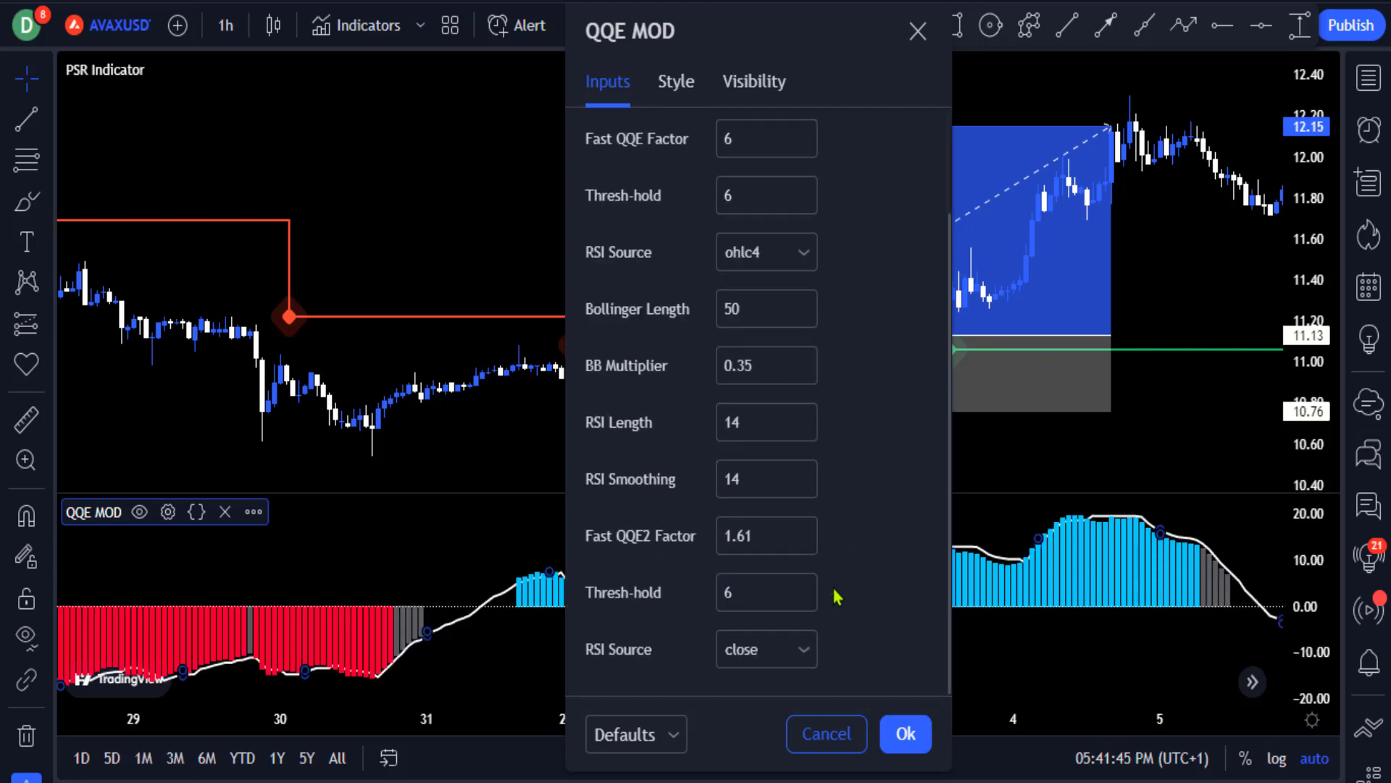
- Change QQE MOD's Level line from dotted to a solid line style and apply the indicator settings
{"action": "scroll", "coordinate": [831, 592], "scroll_direction": "up", "scroll_amount": 2}
{"action": "left_click", "coordinate": [676, 81]}
{"action": "mouse_move", "coordinate": [736, 38]}
{"action": "left_mouse_down"}
{"action": "mouse_move", "coordinate": [736, 71]}
{"action": "mouse_move", "coordinate": [751, 44]}
{"action": "left_mouse_up"}
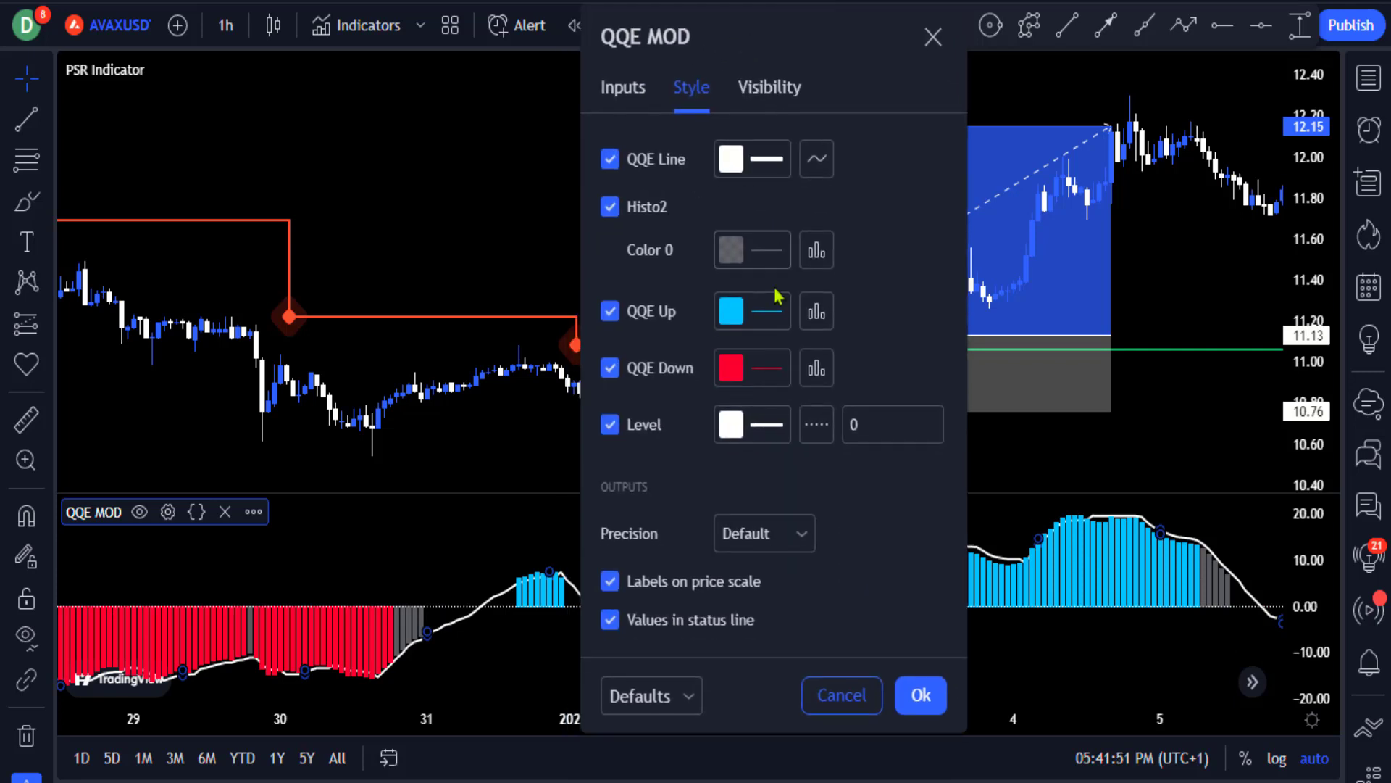
{"action": "left_click", "coordinate": [815, 424]}
{"action": "left_click", "coordinate": [863, 467]}
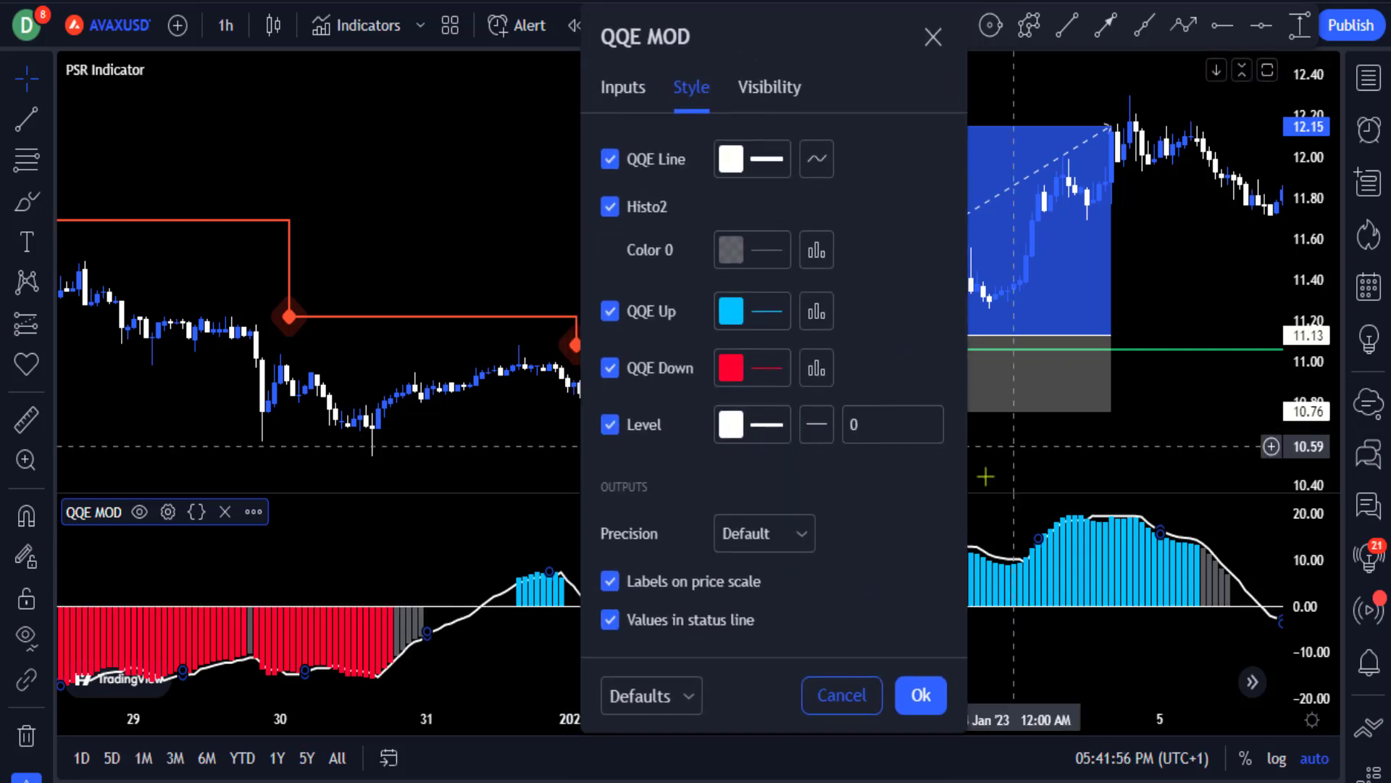
{"action": "left_click", "coordinate": [921, 695]}
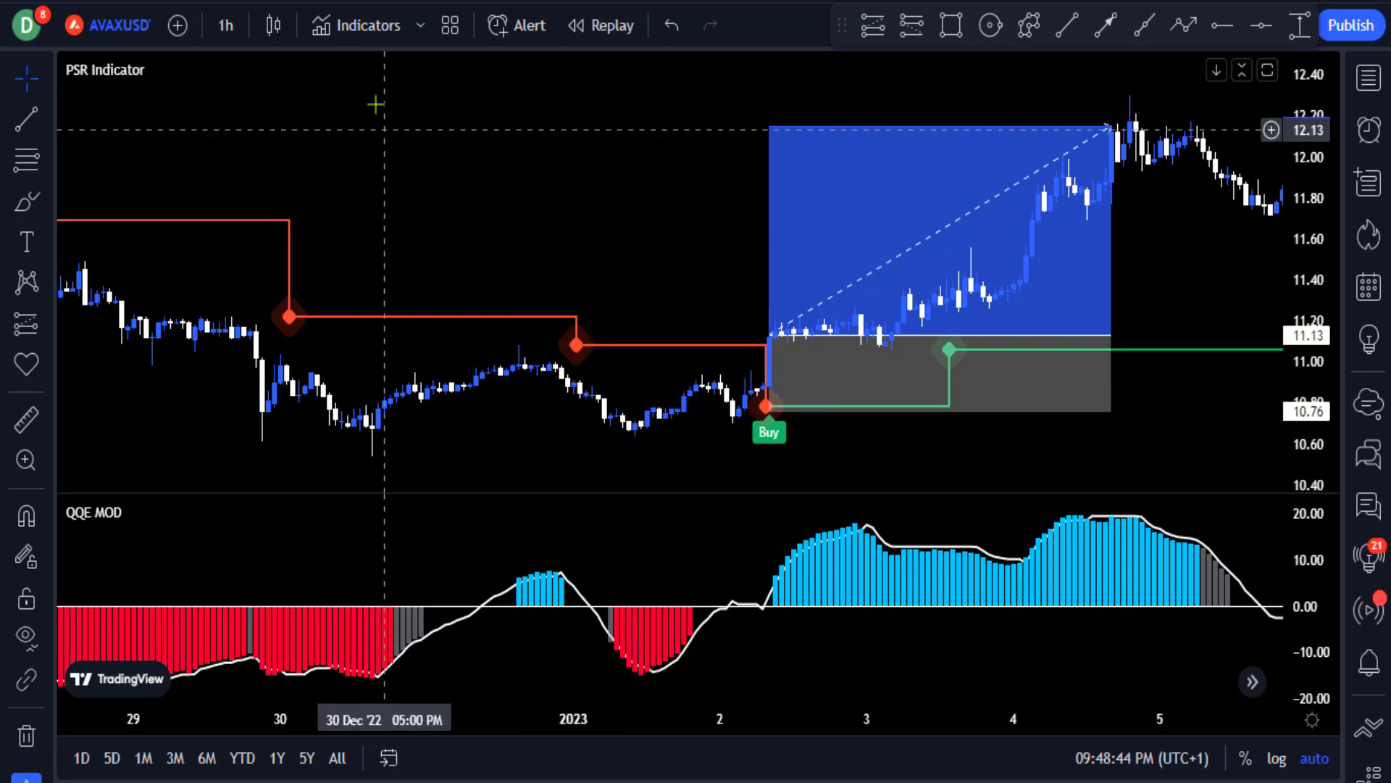
- Search the indicators for "XT" and add Xtreme Trend to the chart
{"action": "left_click", "coordinate": [355, 25]}
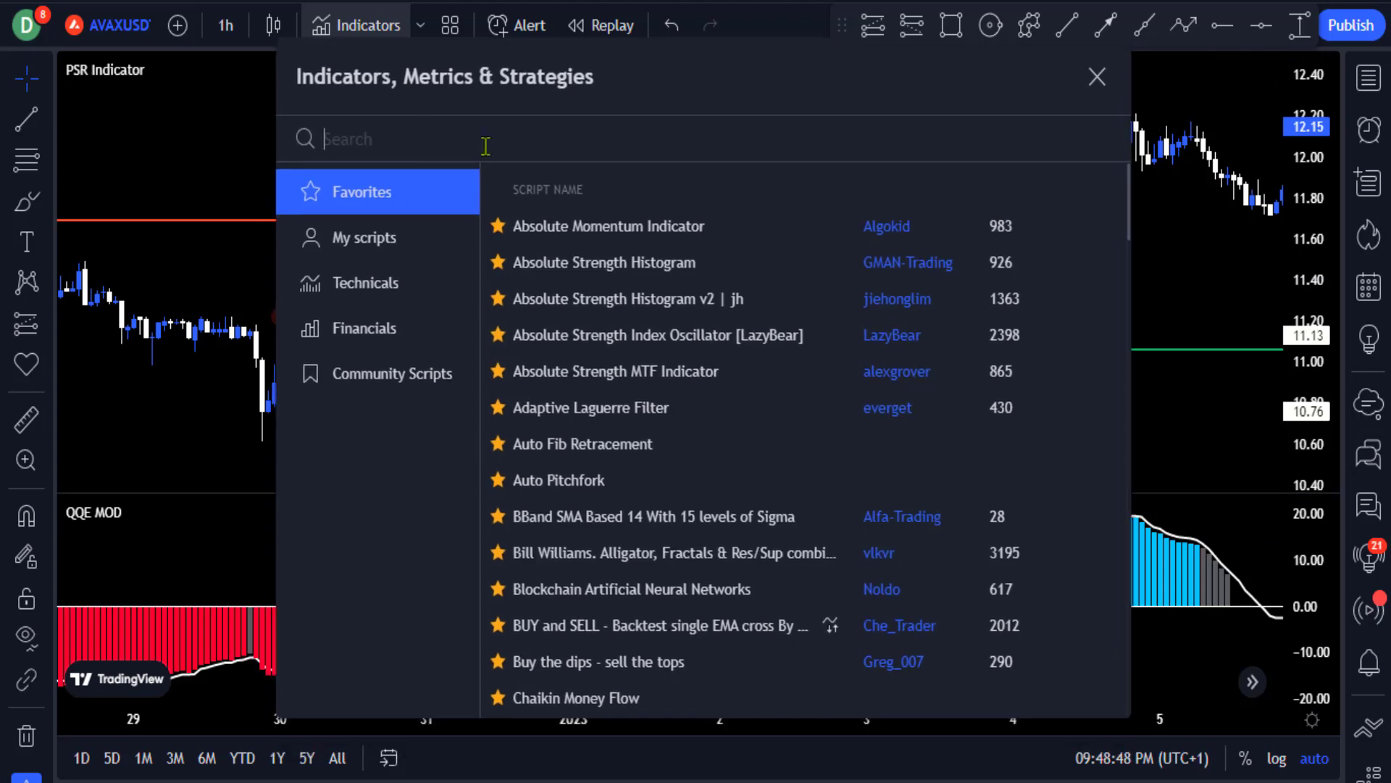
{"action": "type", "text": "XT"}
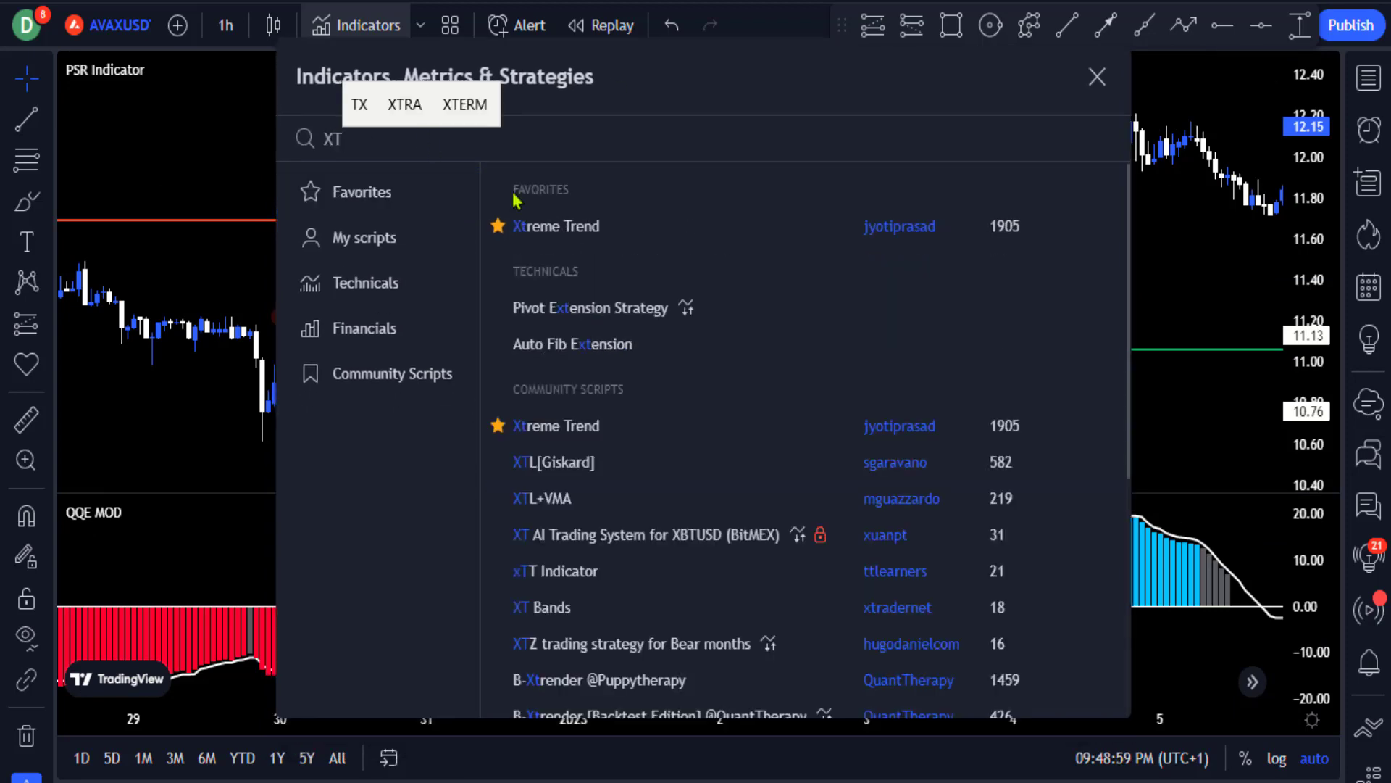
{"action": "left_click", "coordinate": [710, 230]}
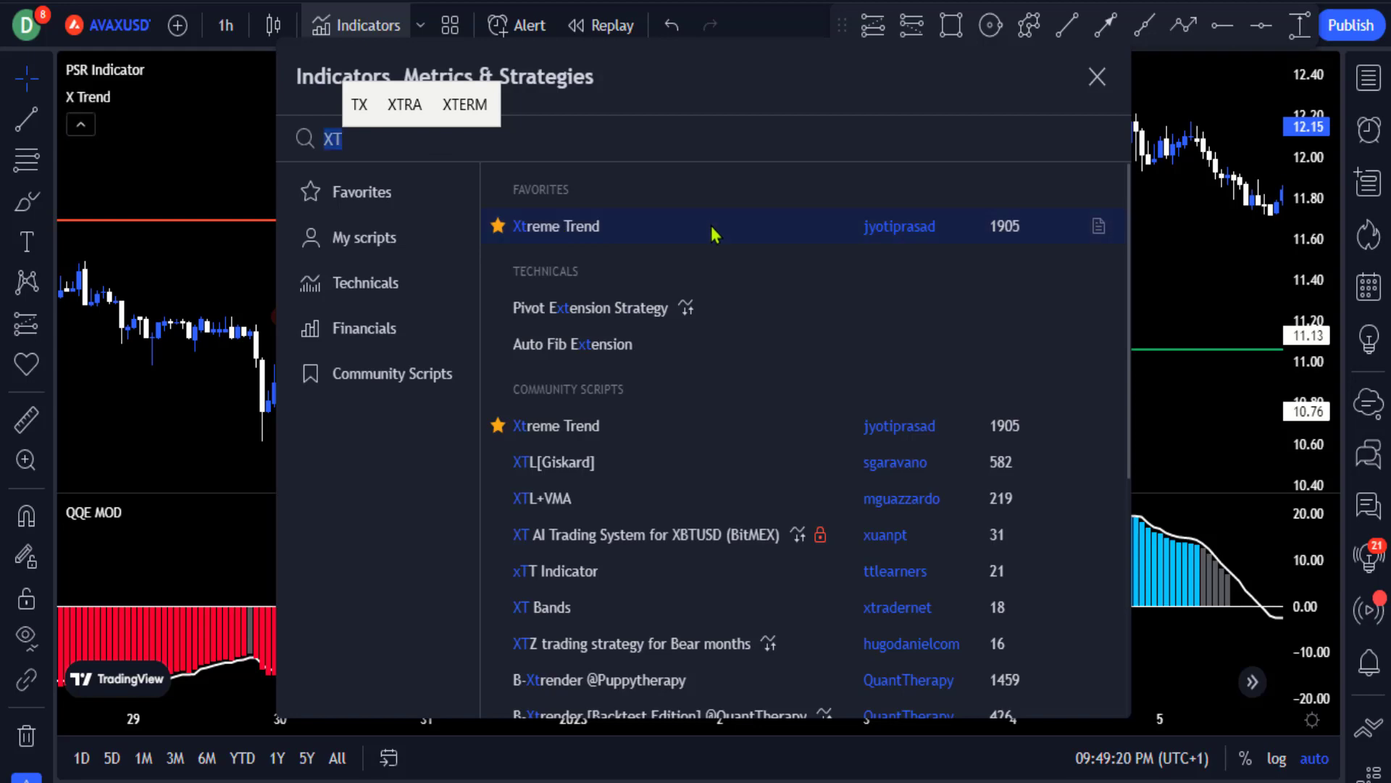
{"action": "key", "text": "Escape"}
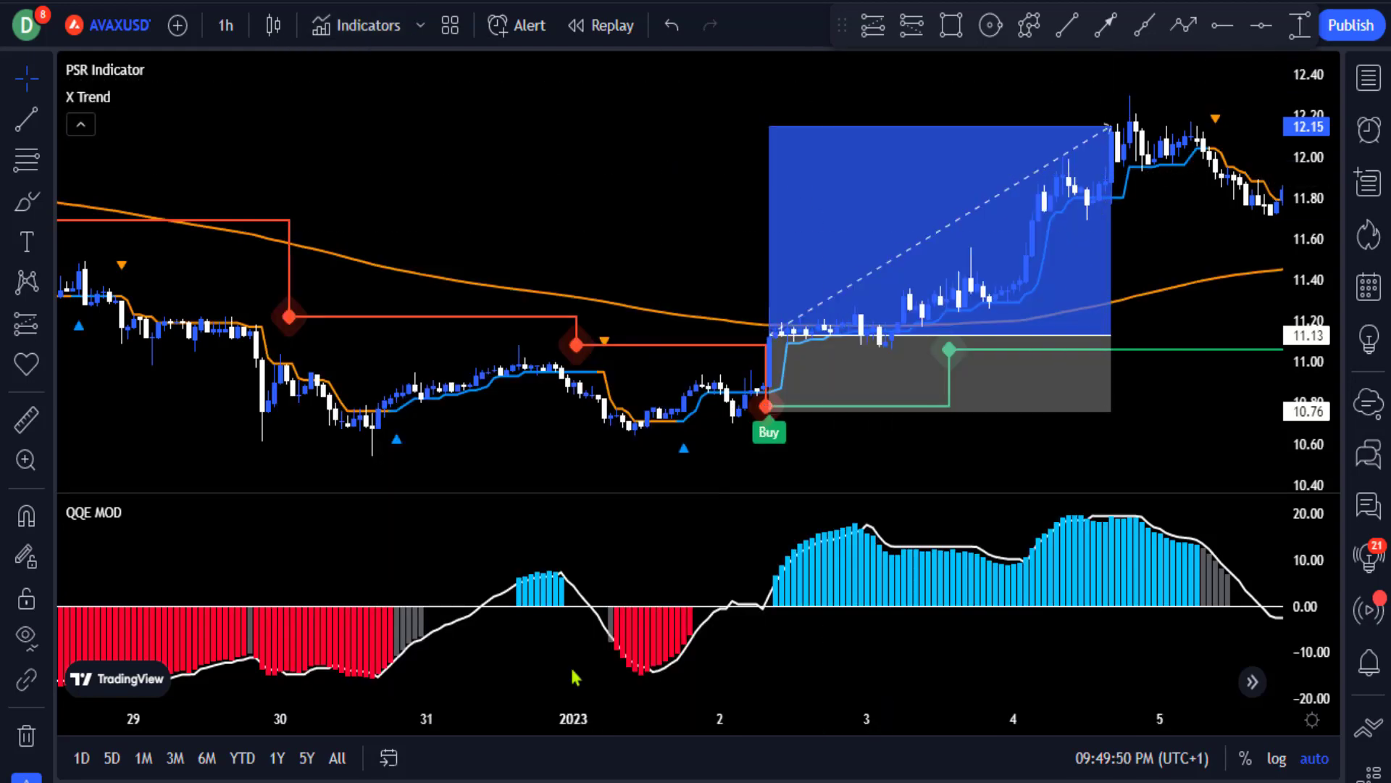
- Hide the 200 EMA and both Shapes plots in the X Trend style settings and apply the changes
{"action": "left_click", "coordinate": [159, 98]}
{"action": "left_click_drag", "start_coordinate": [697, 65], "coordinate": [738, 14]}
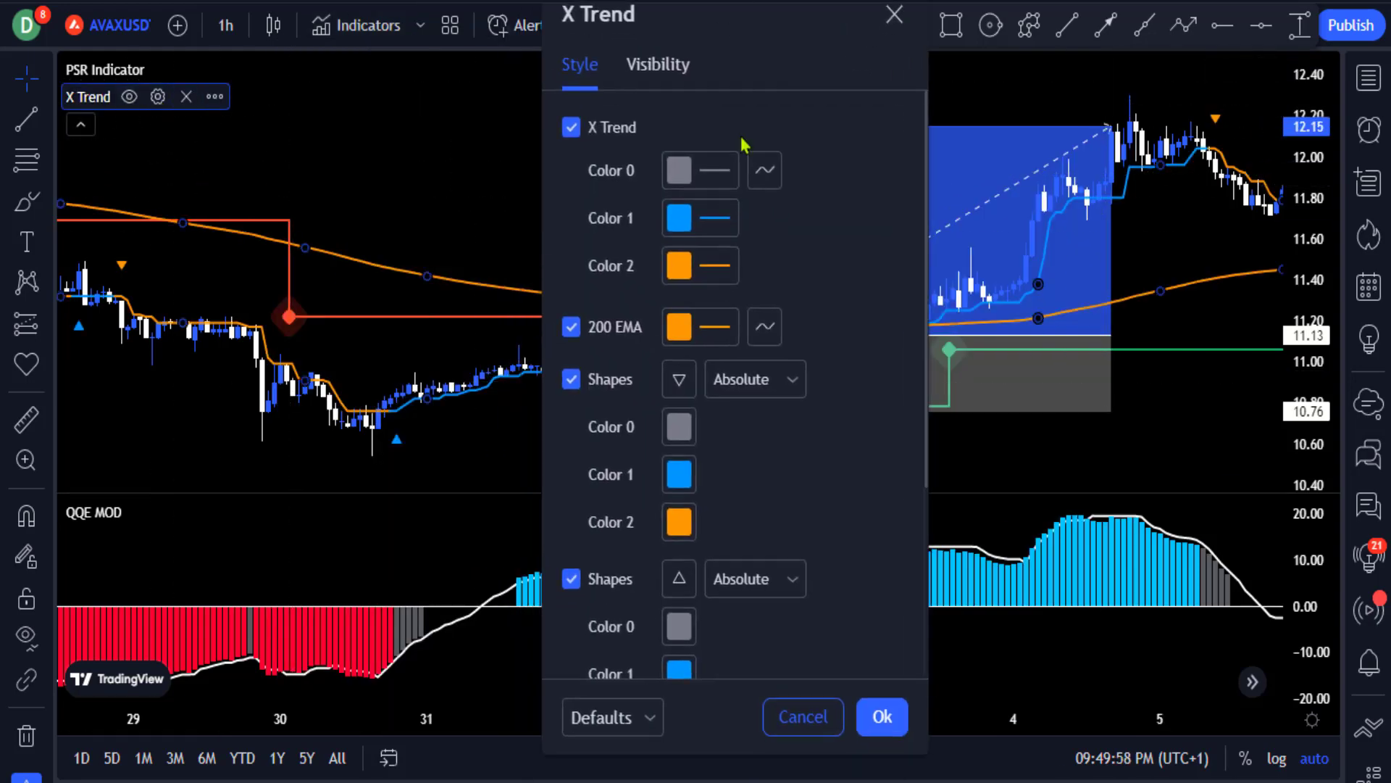
{"action": "left_click", "coordinate": [571, 328]}
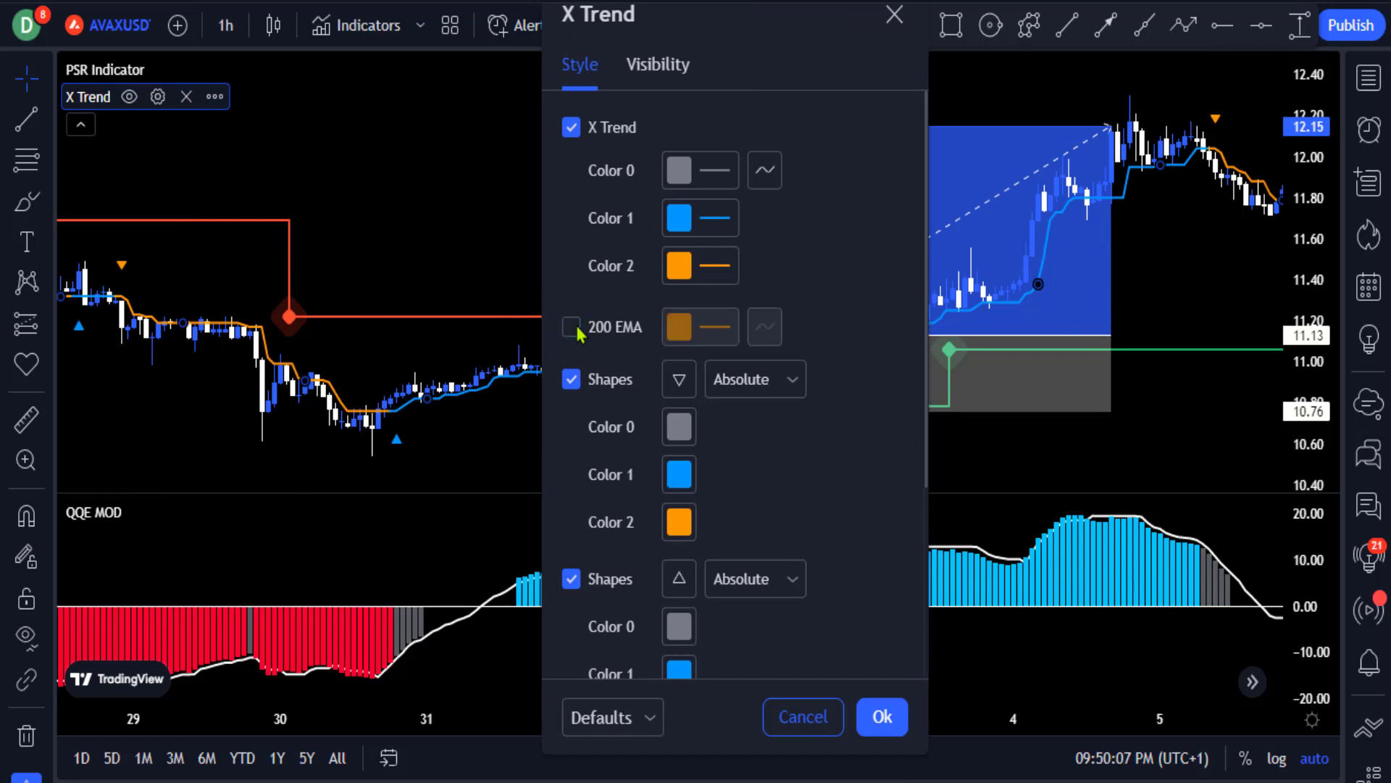
{"action": "left_click", "coordinate": [571, 379]}
{"action": "left_click", "coordinate": [572, 579]}
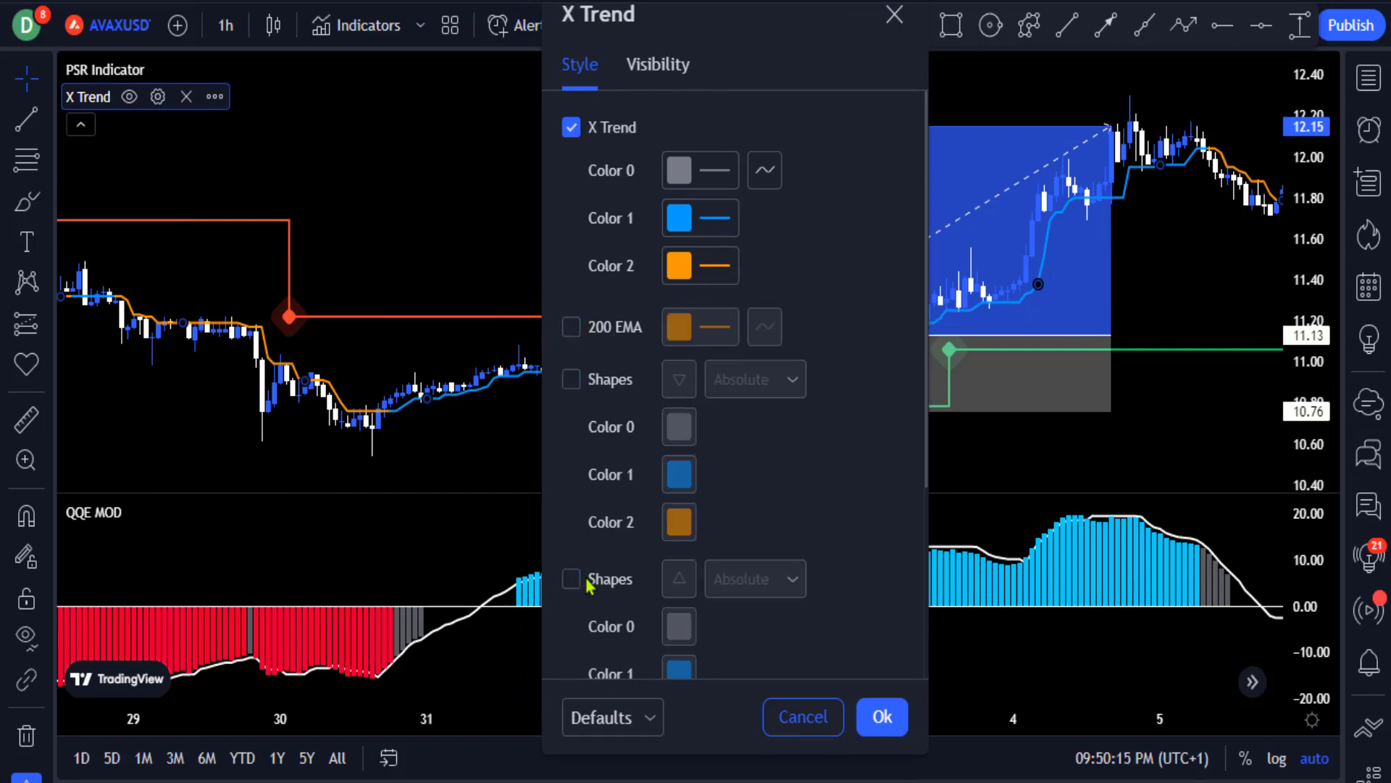
{"action": "scroll", "coordinate": [631, 534], "scroll_direction": "down", "scroll_amount": 1}
{"action": "scroll", "coordinate": [761, 623], "scroll_direction": "up", "scroll_amount": 1}
{"action": "left_click", "coordinate": [880, 717]}
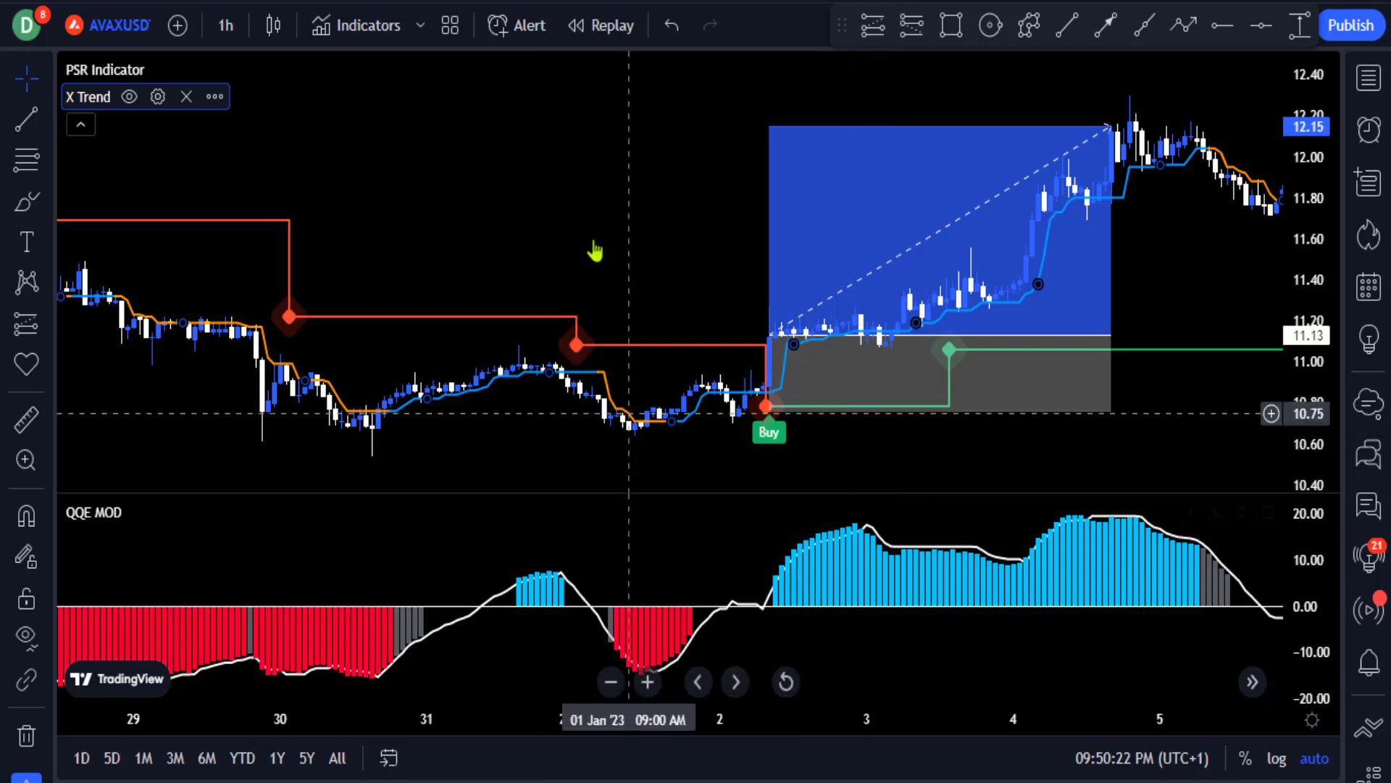
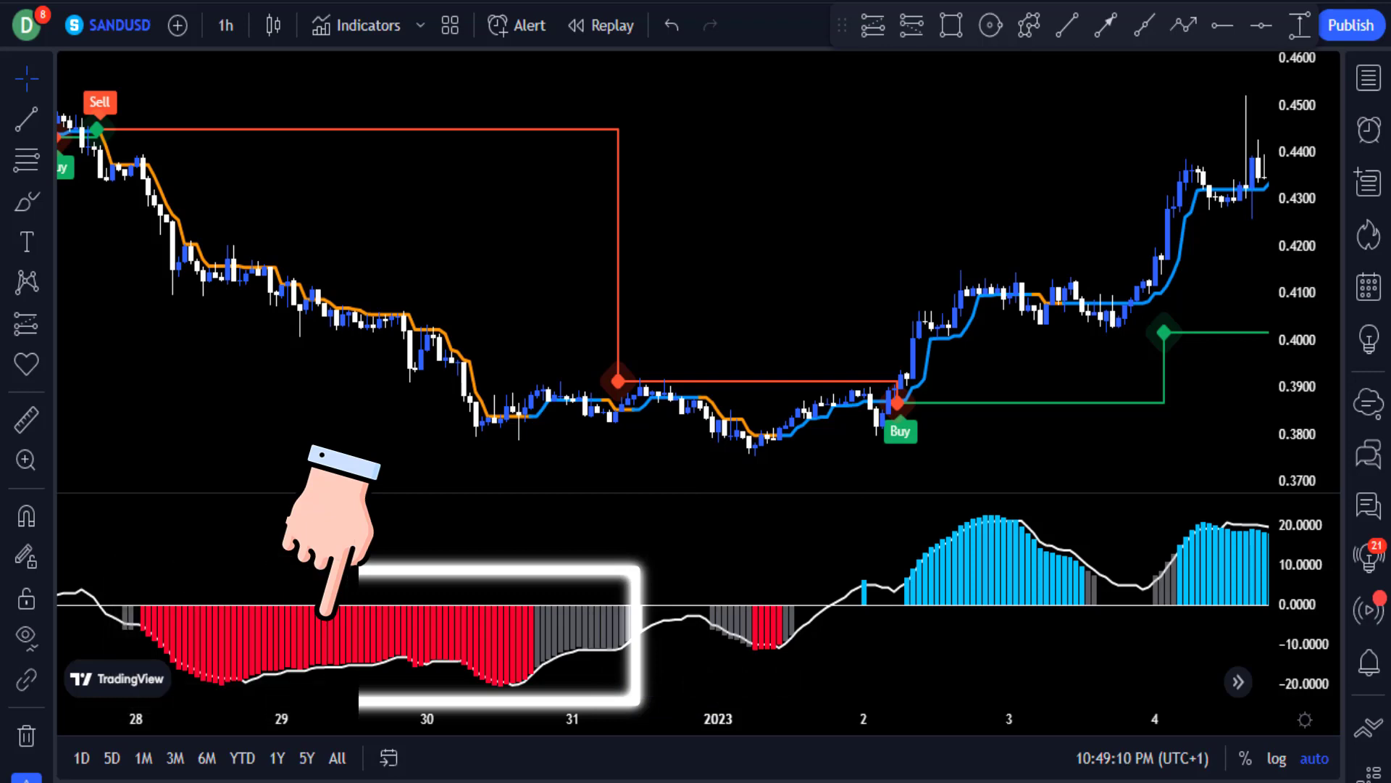
- Draw a short position at the SANDUSDT Sell signal with entry about 0.4346, stop 0.4469 and target 0.3817, extended to about 30 December
{"action": "left_click", "coordinate": [912, 26]}
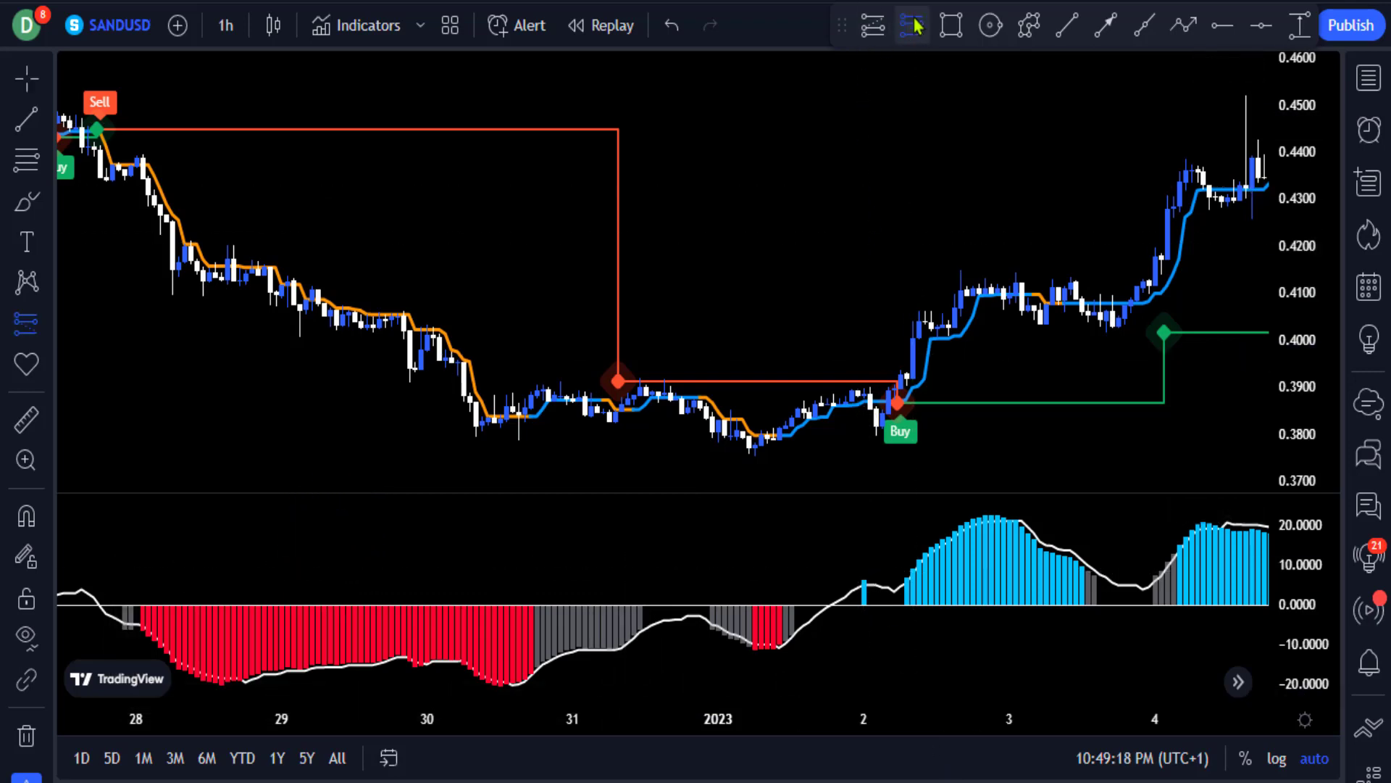
{"action": "left_click", "coordinate": [100, 177]}
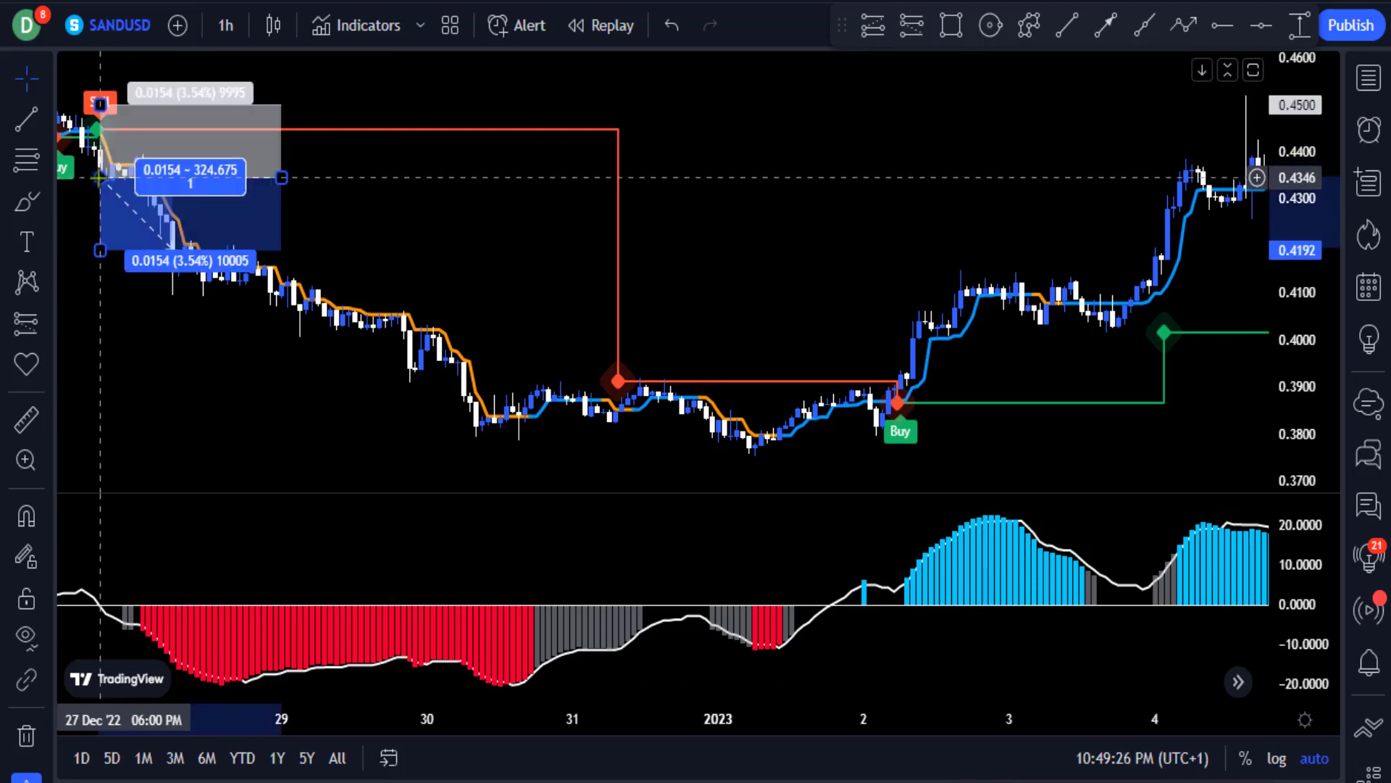
{"action": "left_click_drag", "start_coordinate": [100, 104], "coordinate": [109, 119]}
{"action": "left_click_drag", "start_coordinate": [123, 250], "coordinate": [133, 426]}
{"action": "left_click_drag", "start_coordinate": [281, 181], "coordinate": [475, 230]}
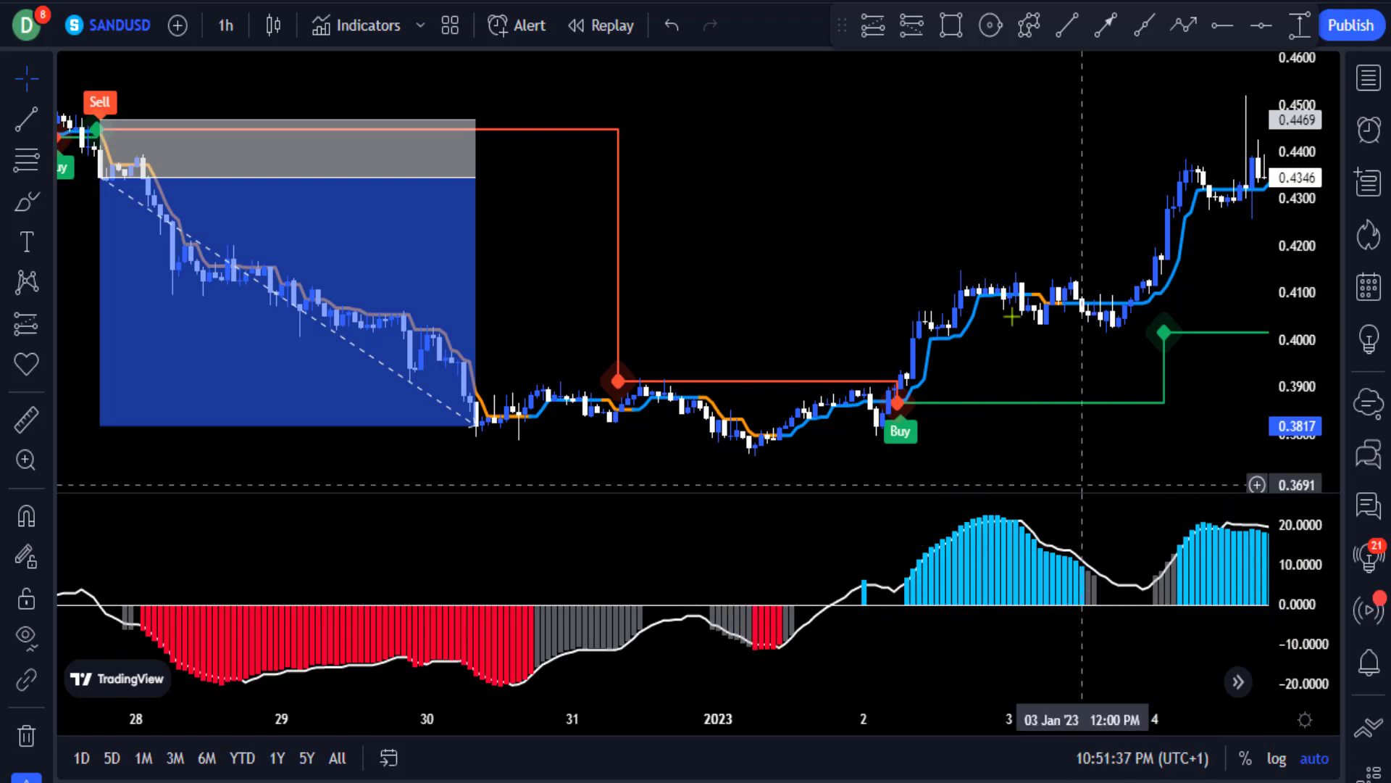
- Draw a long position at the Buy signal with entry about 0.3930, stop 0.3846 and target 0.4298, extended to about 4 January 04:00
{"action": "left_click", "coordinate": [874, 29]}
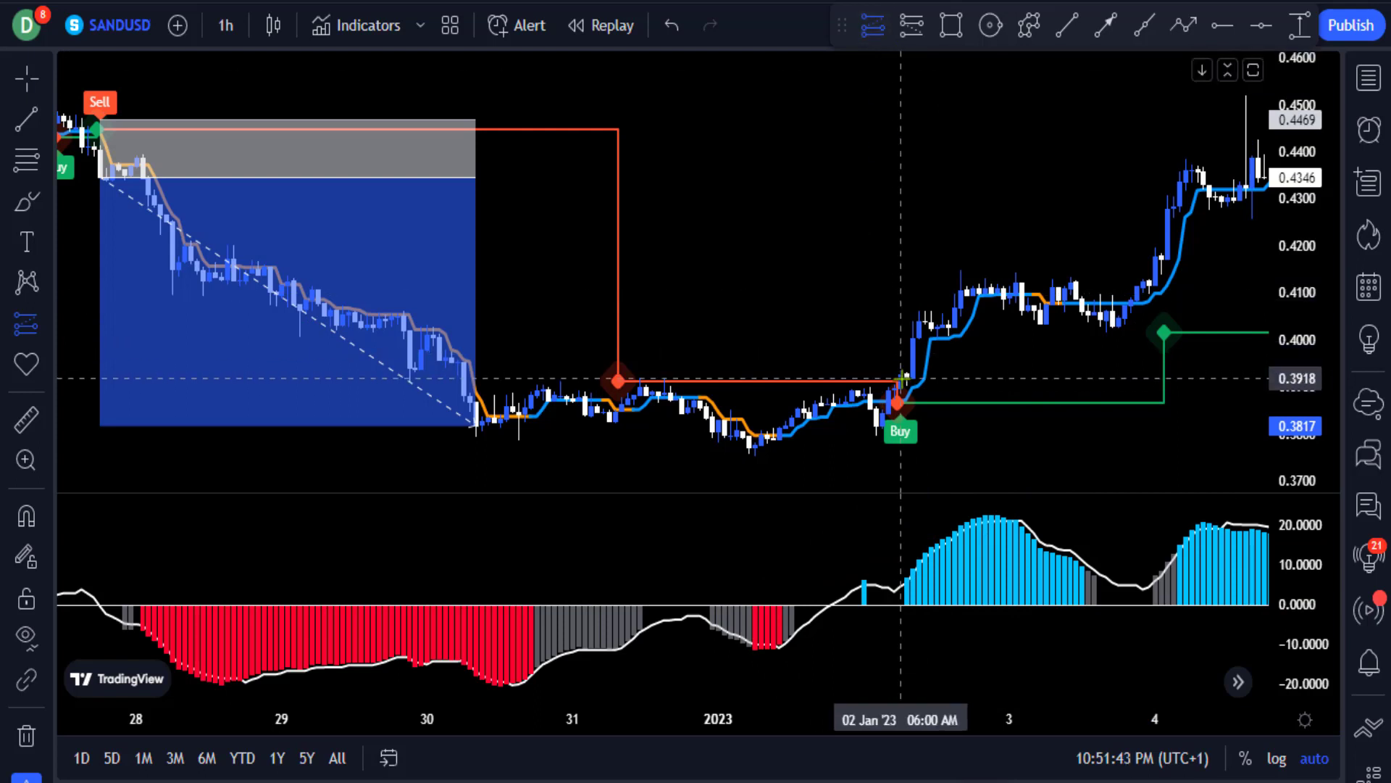
{"action": "left_click", "coordinate": [902, 373]}
{"action": "left_click_drag", "start_coordinate": [910, 445], "coordinate": [898, 410]}
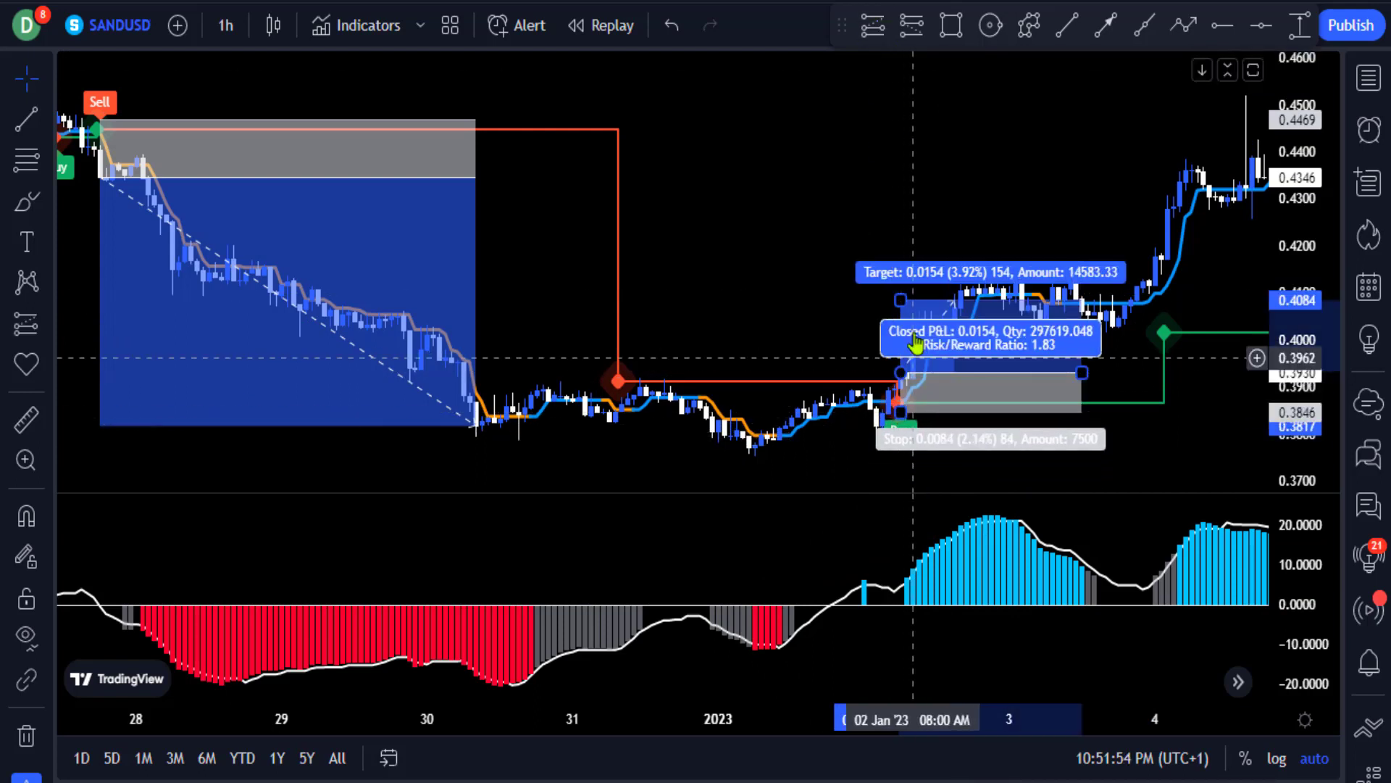
{"action": "left_click_drag", "start_coordinate": [944, 299], "coordinate": [950, 201]}
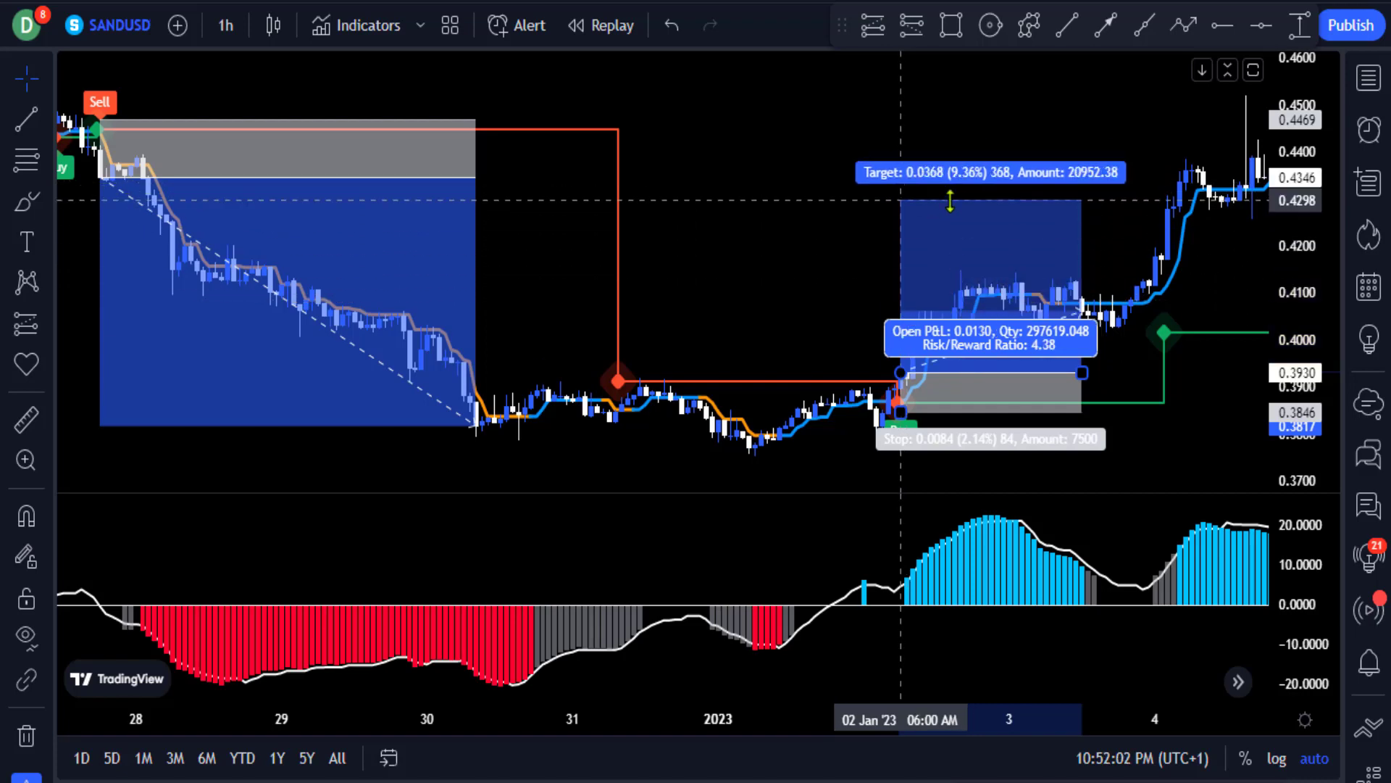
{"action": "left_click_drag", "start_coordinate": [1082, 373], "coordinate": [1180, 373]}
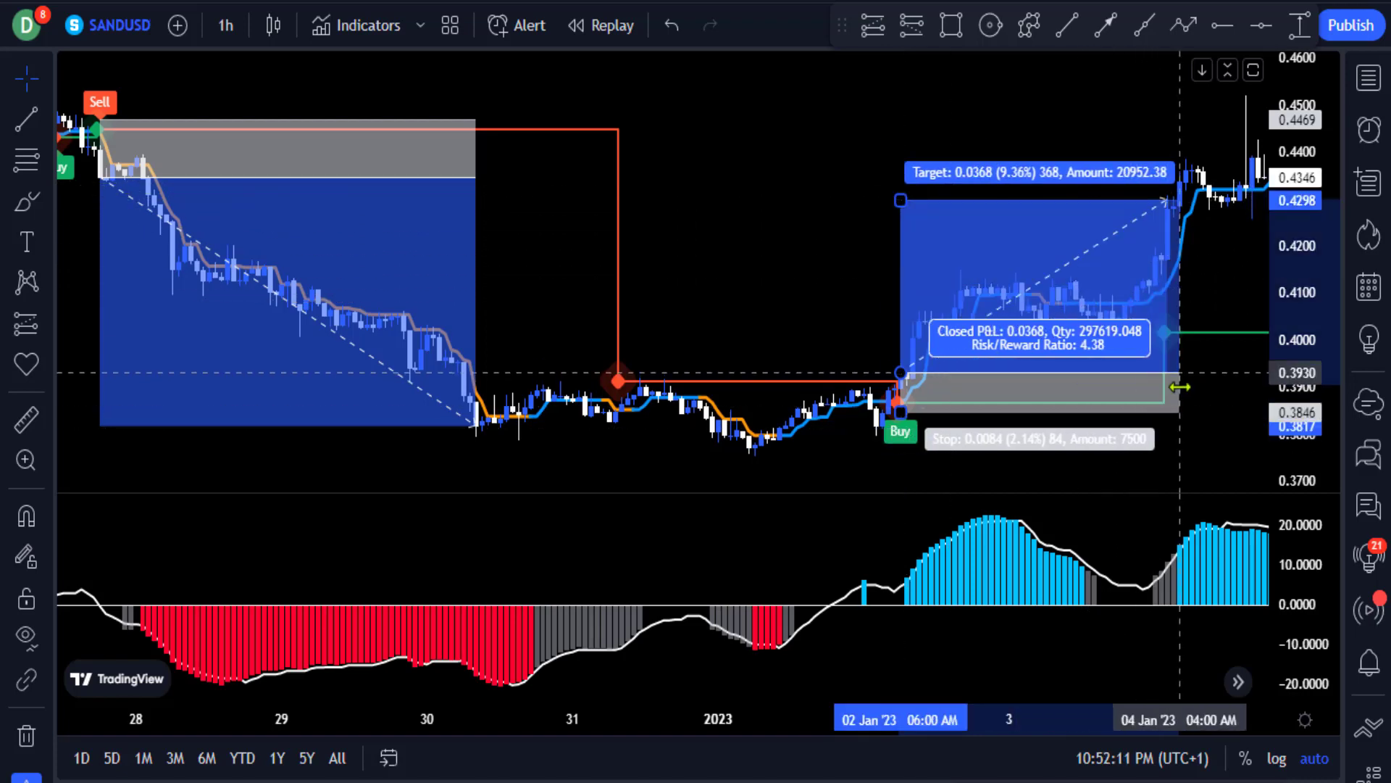
{"action": "left_click", "coordinate": [939, 474]}
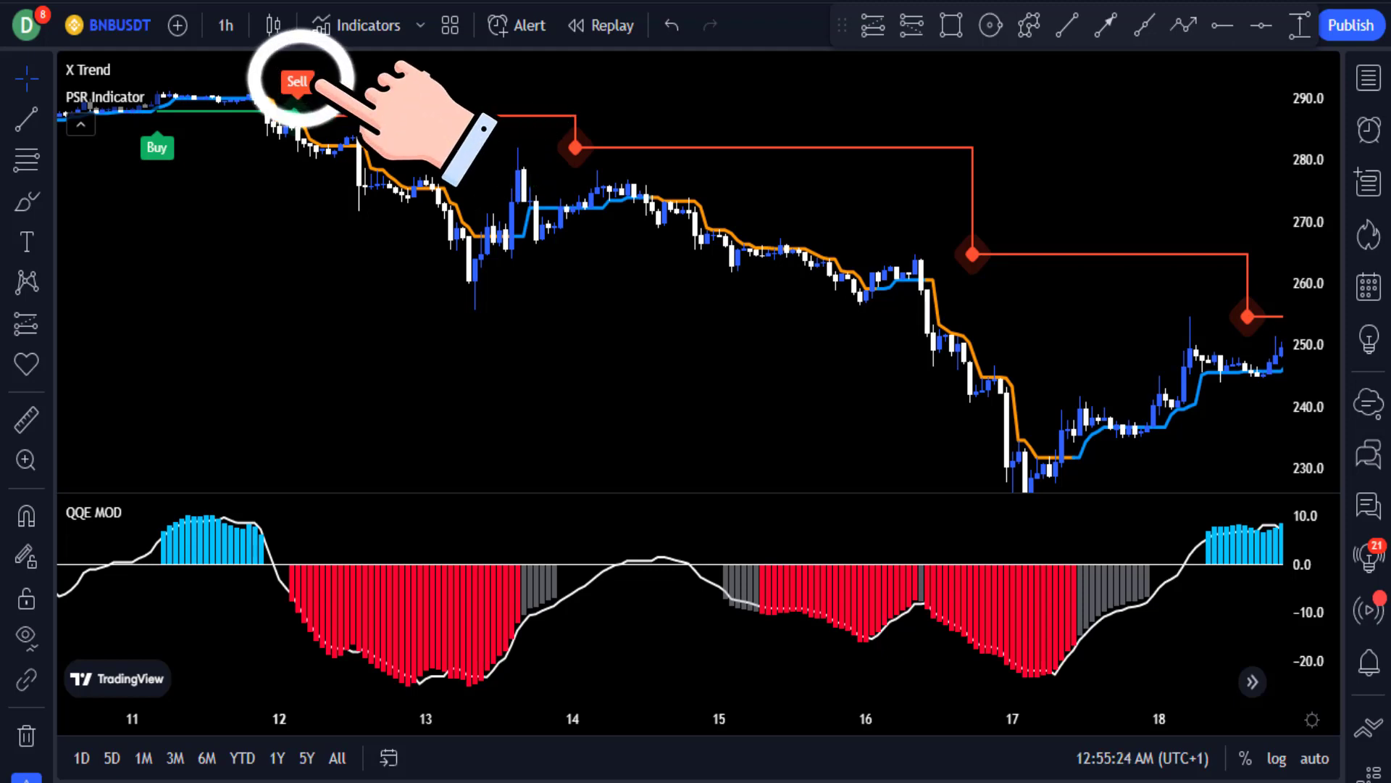
- Draw a short position at the BNBUSDT Sell signal with entry about 283.1, stop 289.4 and target 251.1, extended to about 16 December
{"action": "left_click", "coordinate": [912, 26]}
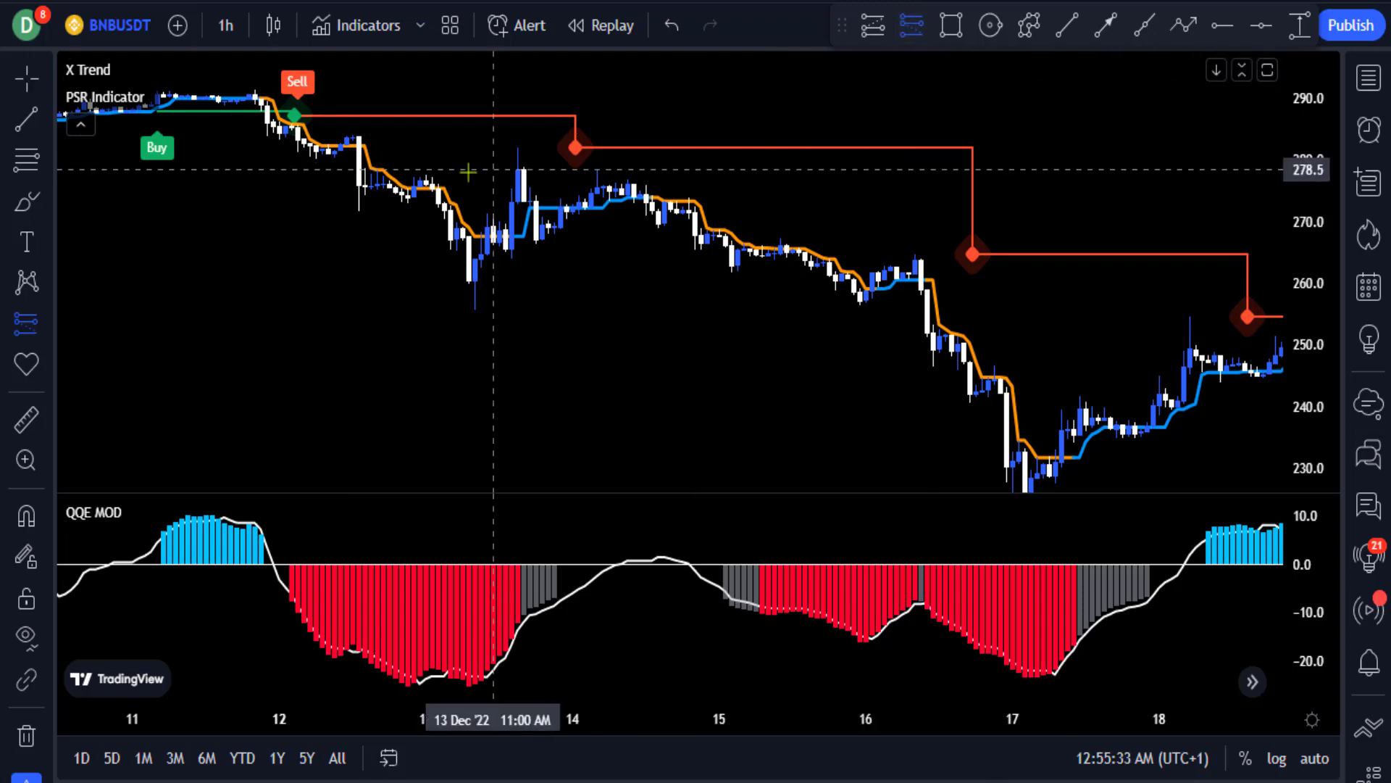
{"action": "left_click", "coordinate": [297, 141]}
{"action": "left_click_drag", "start_coordinate": [296, 54], "coordinate": [305, 105]}
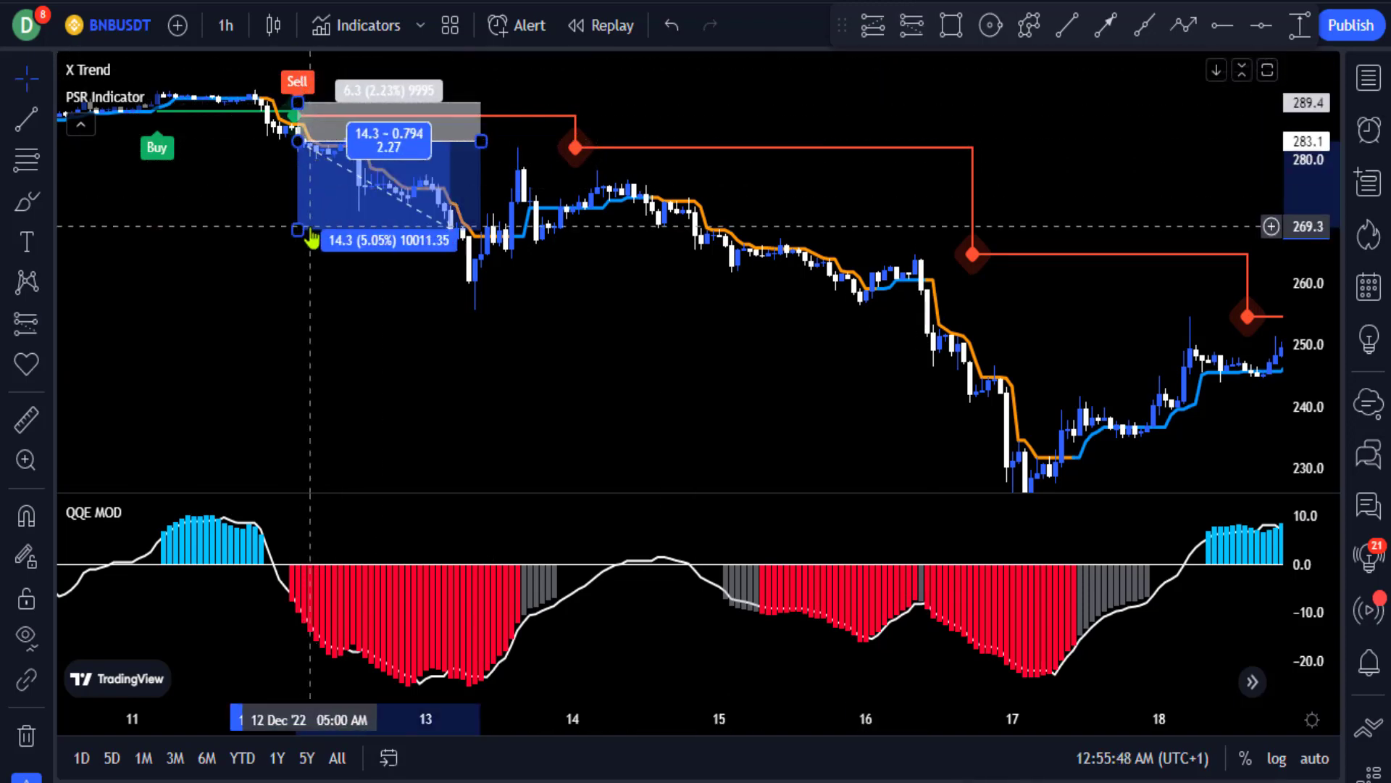
{"action": "left_click_drag", "start_coordinate": [299, 230], "coordinate": [298, 338]}
{"action": "left_click_drag", "start_coordinate": [481, 143], "coordinate": [929, 264]}
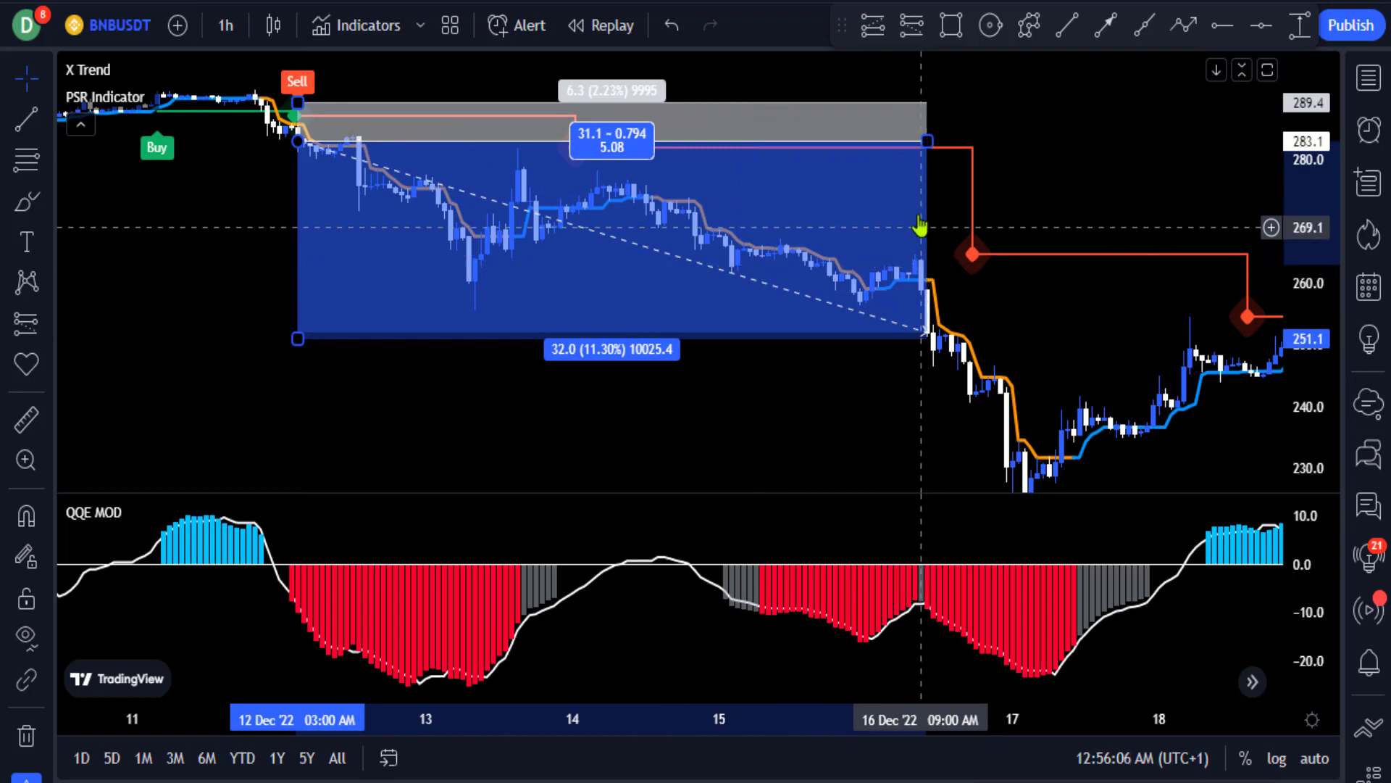
{"action": "left_click", "coordinate": [1007, 184]}
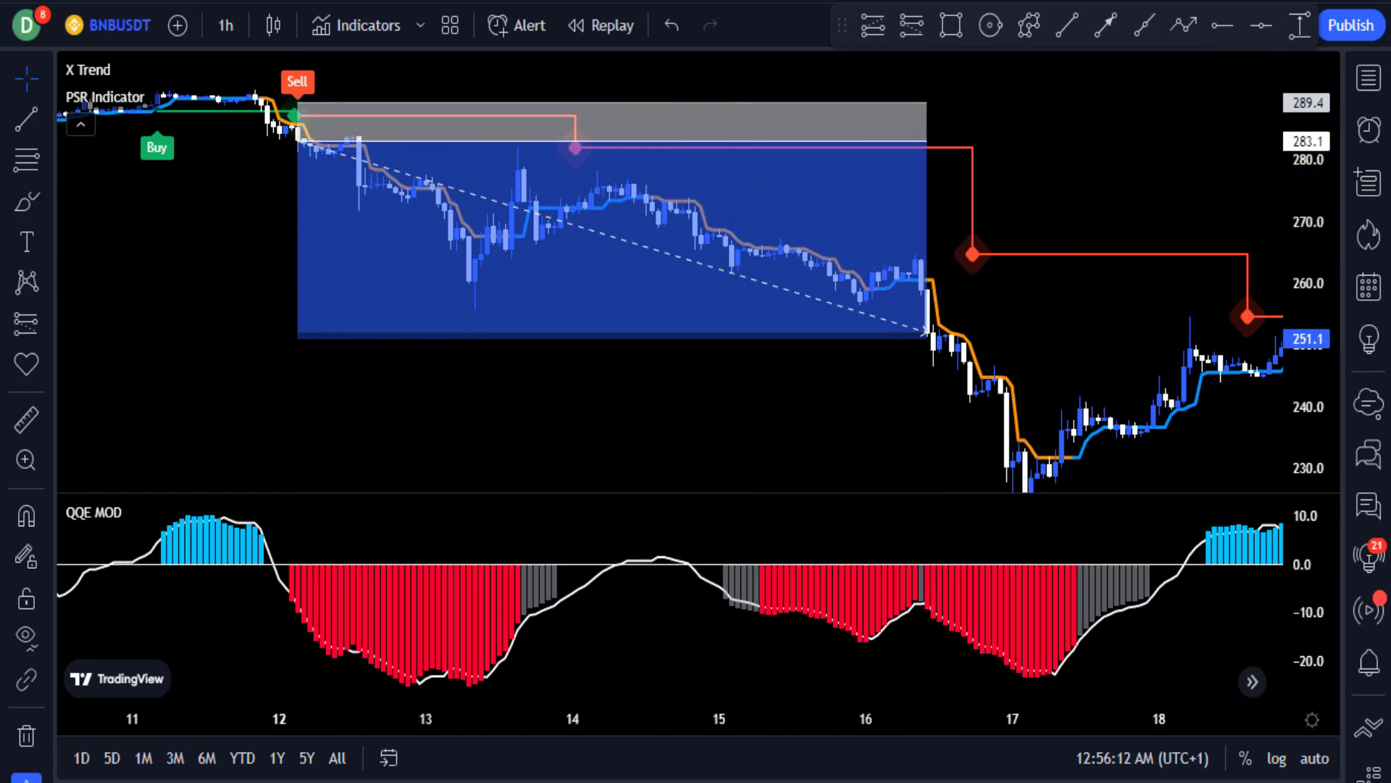